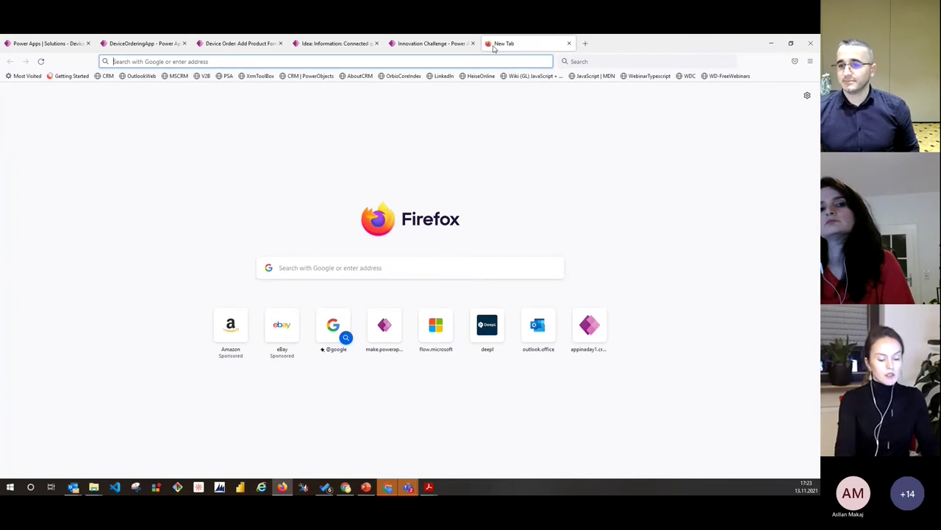
# Step: Open the Power Automate site and look through its home page, including the action items, templates, popular services and multistep flow examples
pyautogui.write('flow')
pyautogui.press('Return')
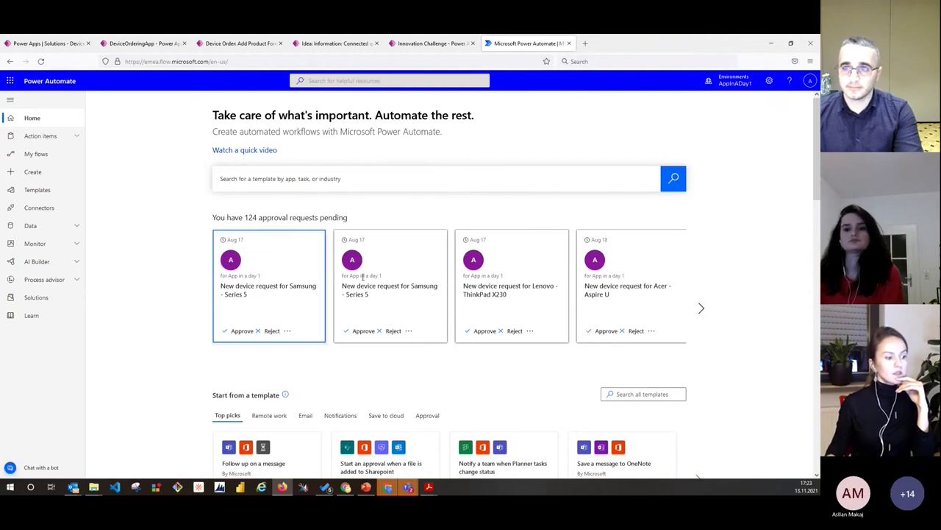
pyautogui.click(51, 138)
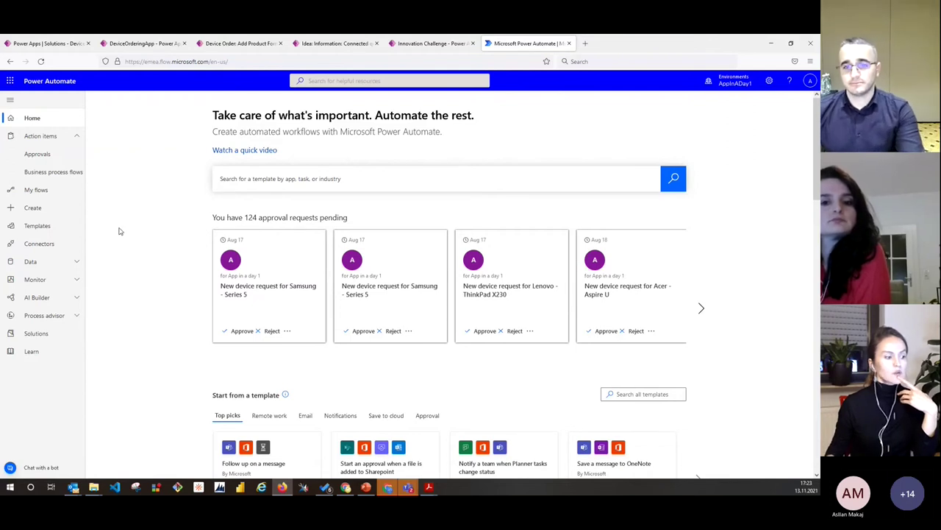
pyautogui.scroll(-3, 121, 231)
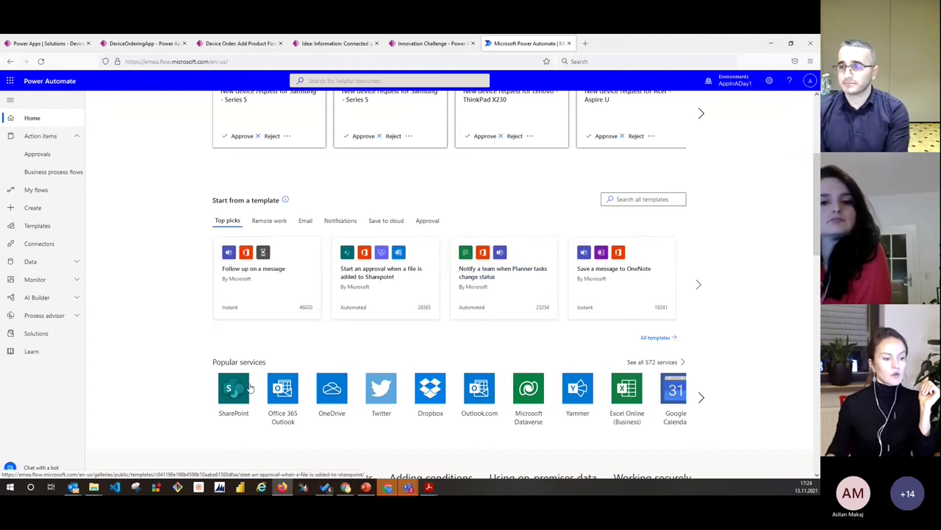
pyautogui.scroll(-2, 506, 378)
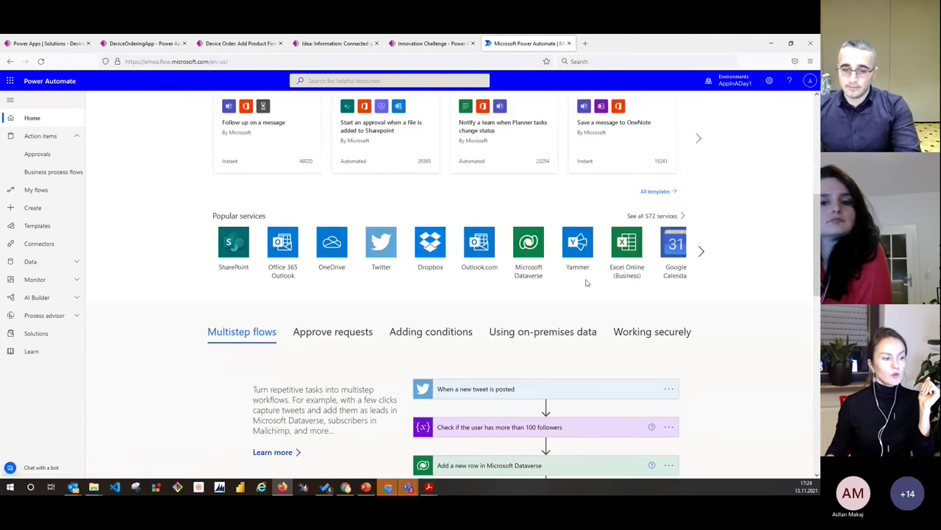
pyautogui.scroll(-3, 319, 341)
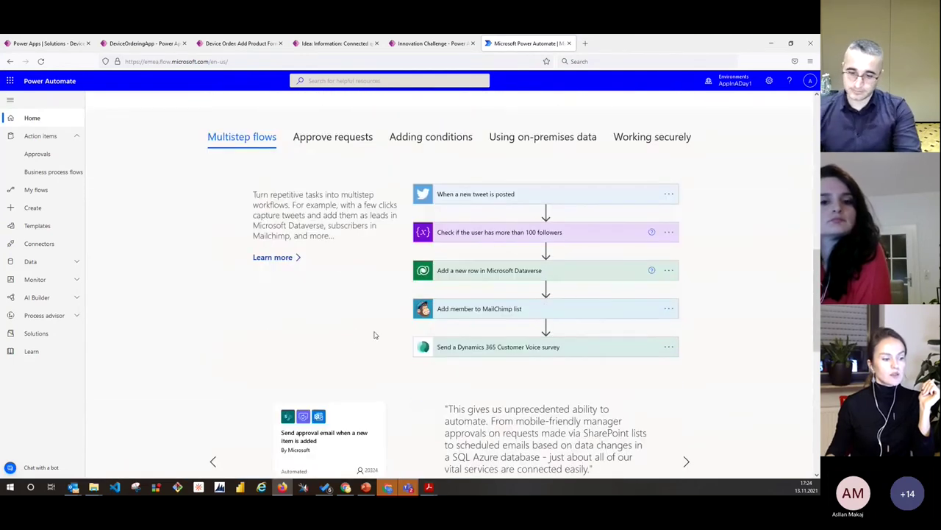
pyautogui.scroll(-5, 374, 335)
pyautogui.scroll(5, 373, 334)
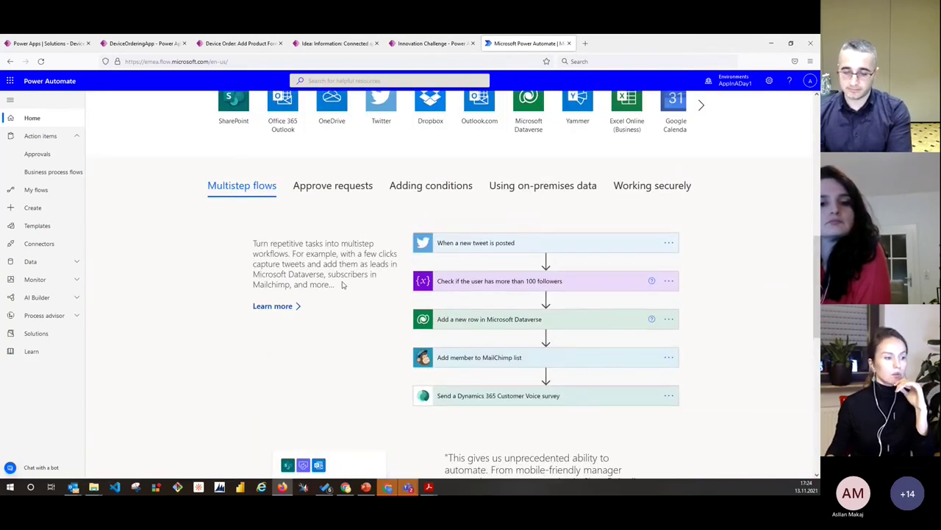
pyautogui.scroll(3, 342, 285)
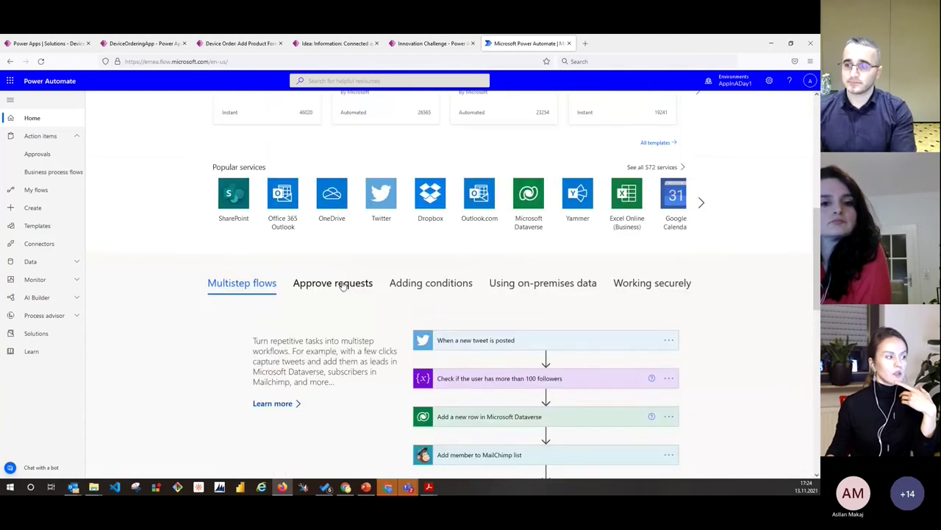
# Step: Show the list of existing cloud flows and view the options for creating a new flow
pyautogui.click(34, 189)
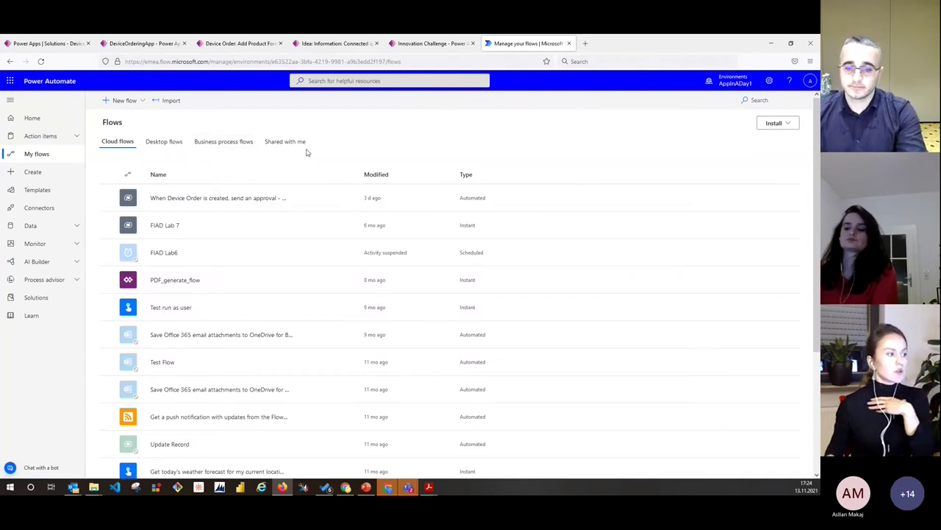
pyautogui.click(138, 104)
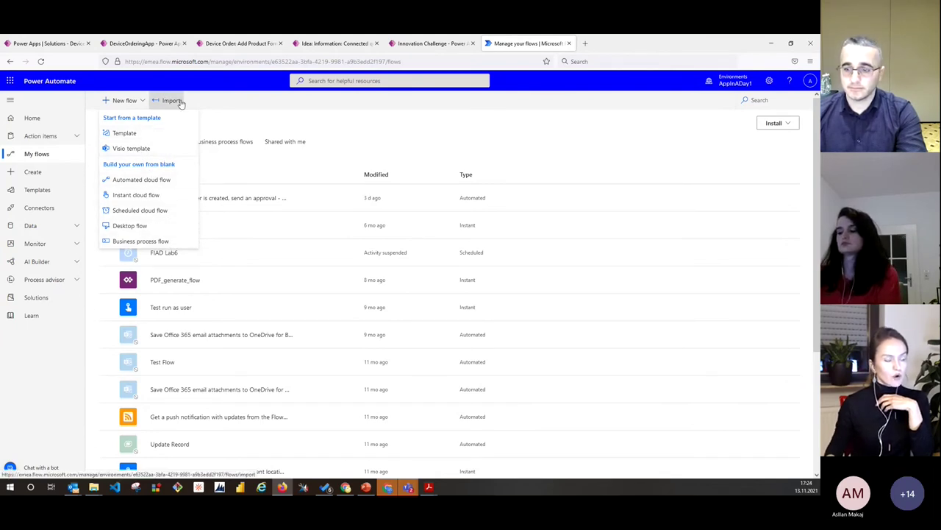
pyautogui.click(242, 121)
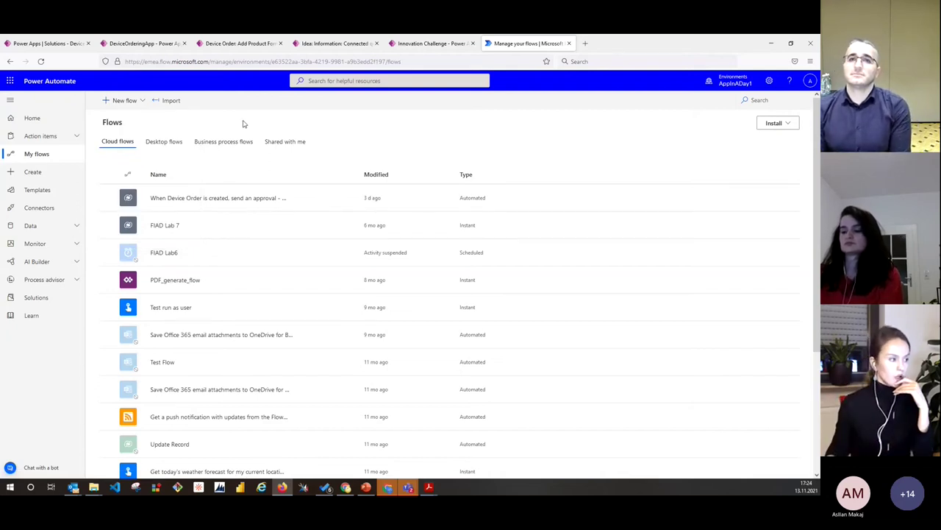
# Step: Look over the ways to create a flow from blank, from a template or from a connector
pyautogui.click(37, 174)
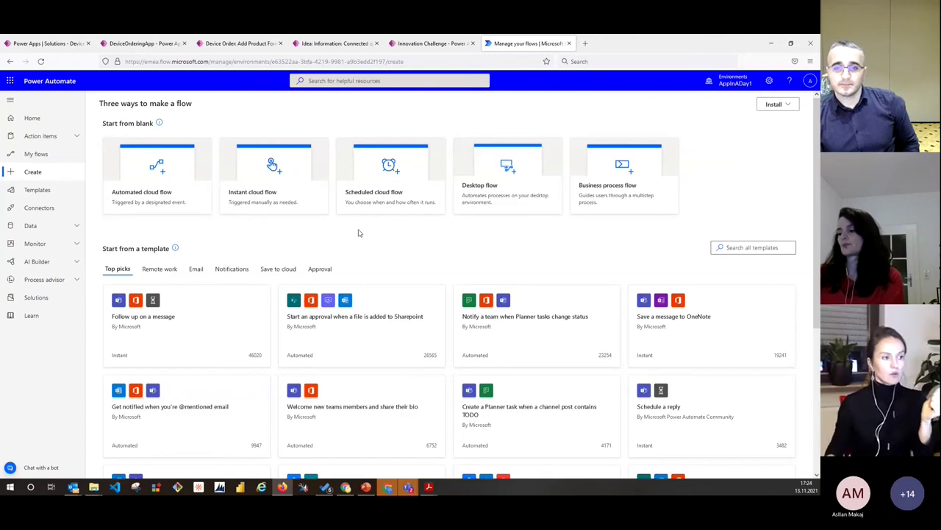
pyautogui.scroll(-3, 291, 296)
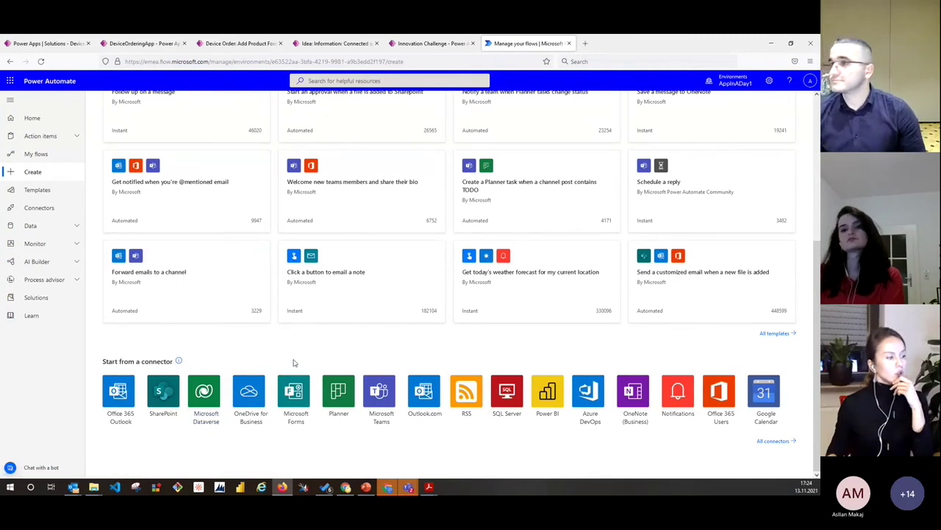
pyautogui.scroll(3, 293, 362)
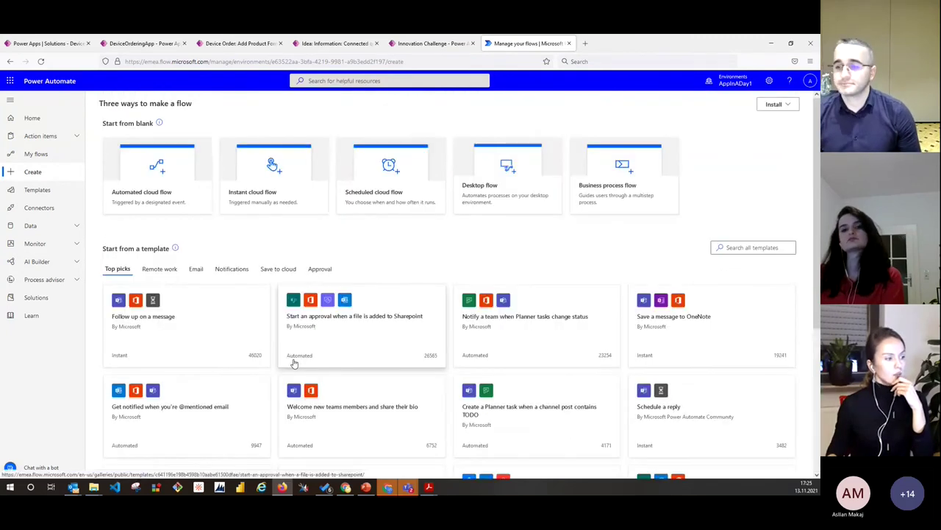
# Step: Browse the flow templates and their sorting options, and expand the Data and Monitor sections
pyautogui.click(50, 191)
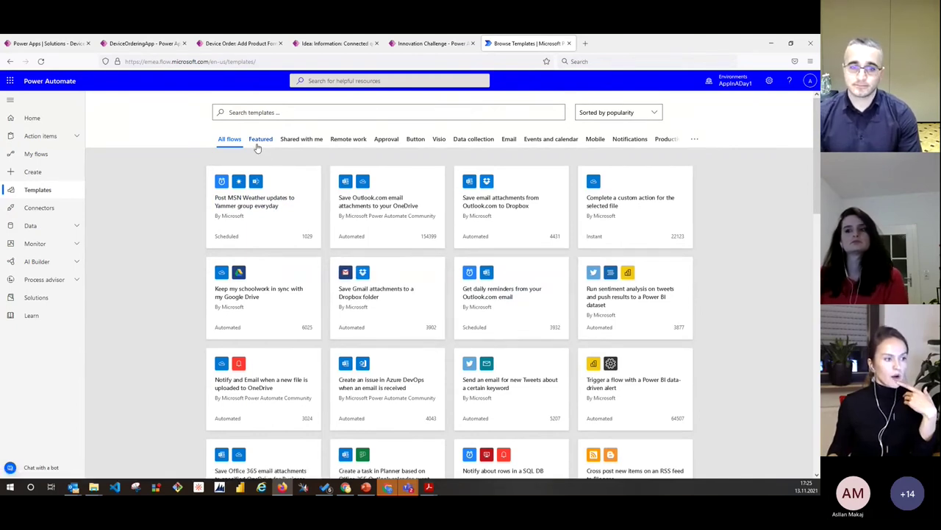
pyautogui.click(649, 116)
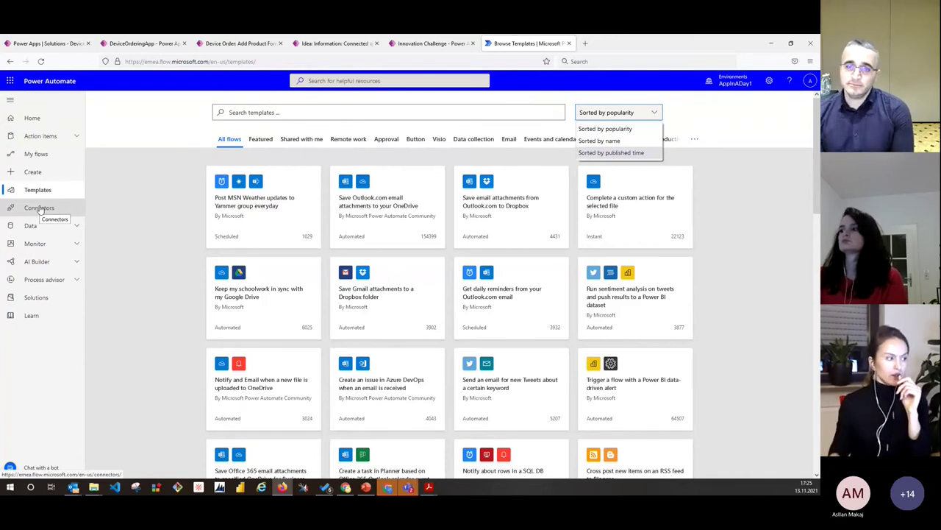
pyautogui.click(68, 225)
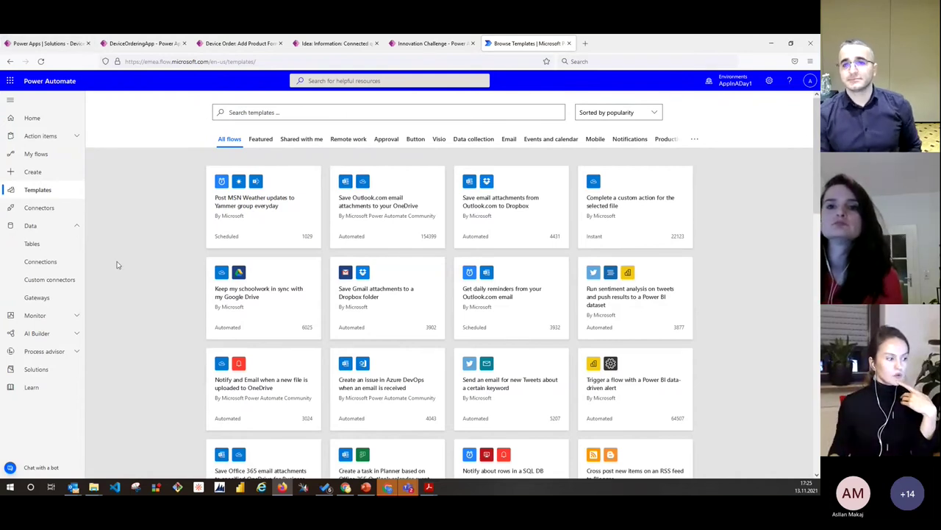
pyautogui.click(74, 315)
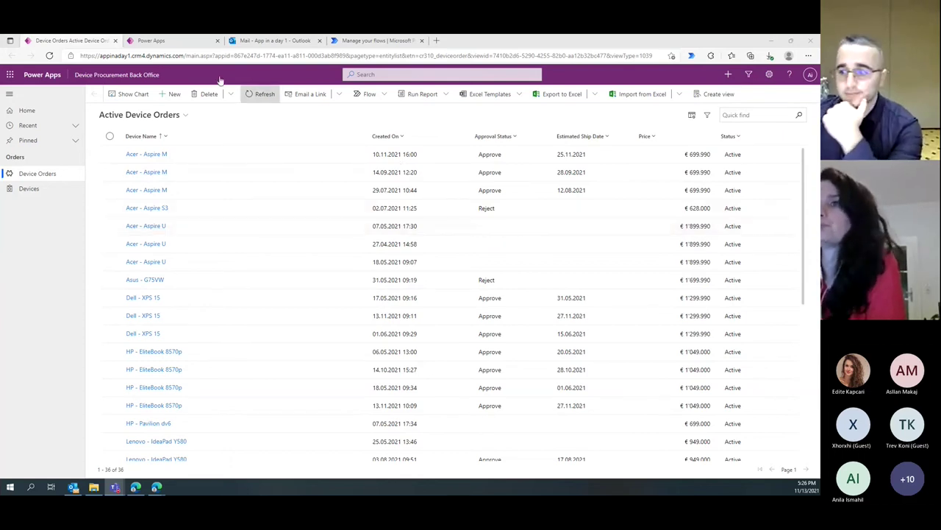
# Step: Switch to Power Apps and open the flow "When Device Order is created, send an approval - AIAD" for editing
pyautogui.click(153, 42)
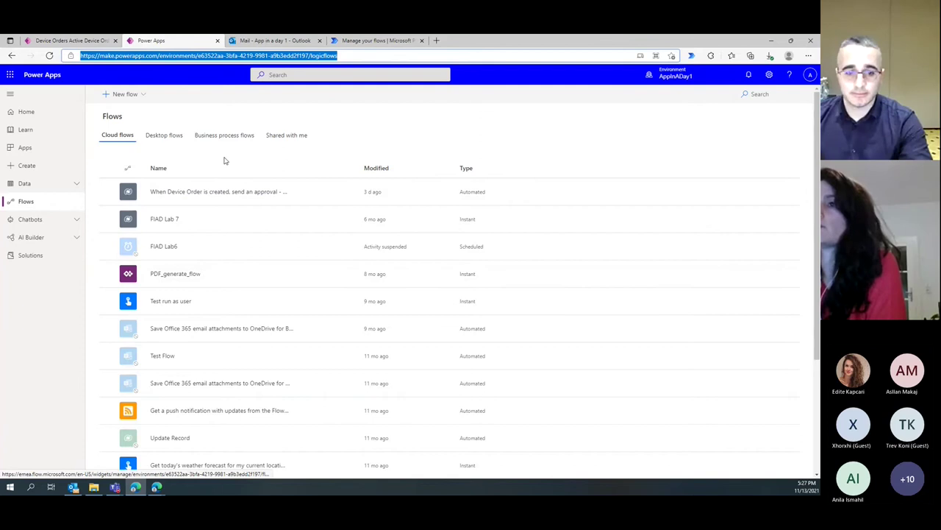
pyautogui.click(236, 194)
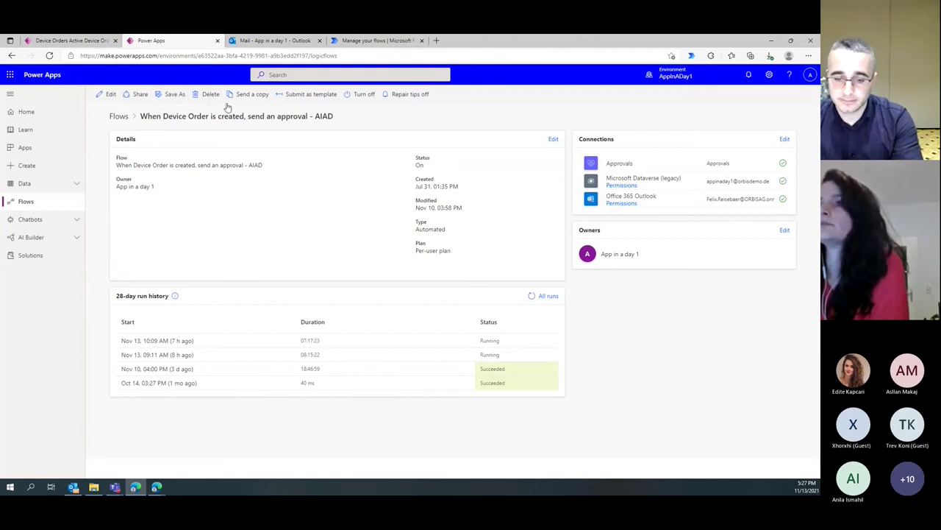
pyautogui.click(110, 95)
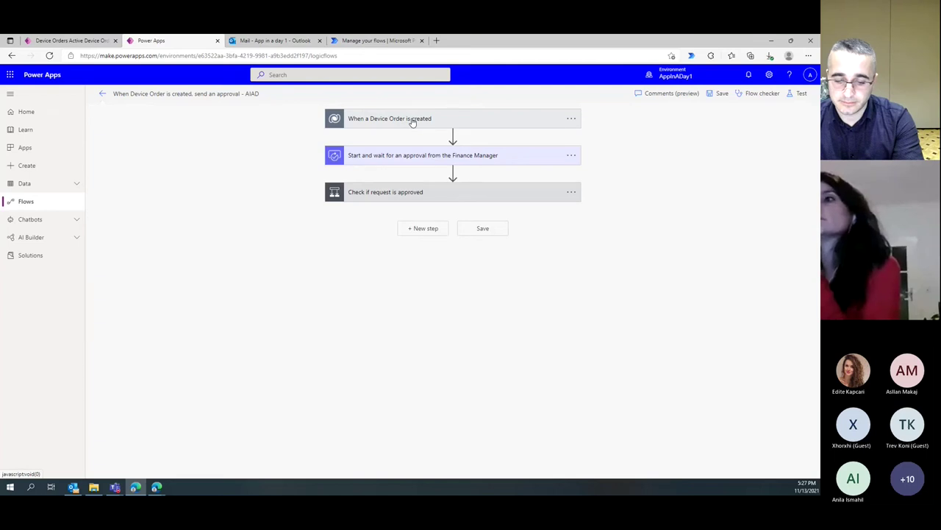
# Step: Review the settings of the device order trigger, then expand the Finance Manager approval action
pyautogui.click(413, 122)
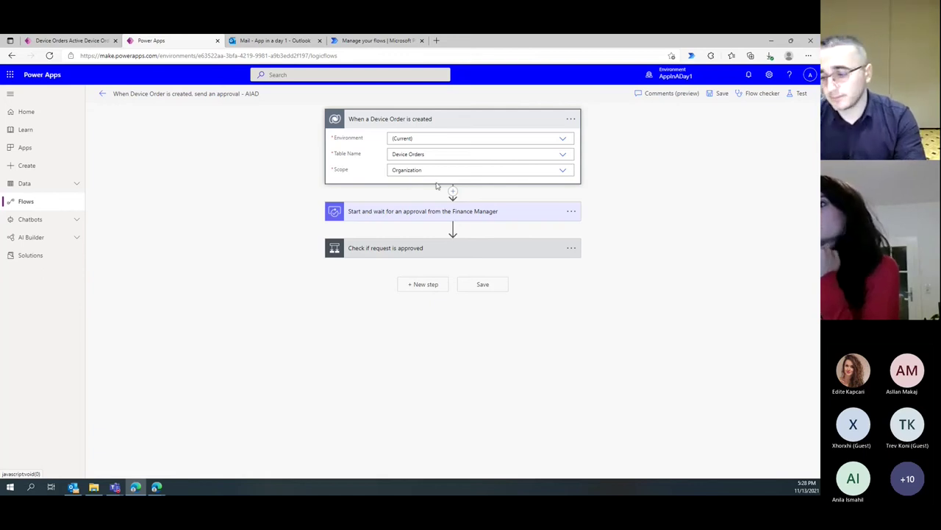
pyautogui.click(451, 118)
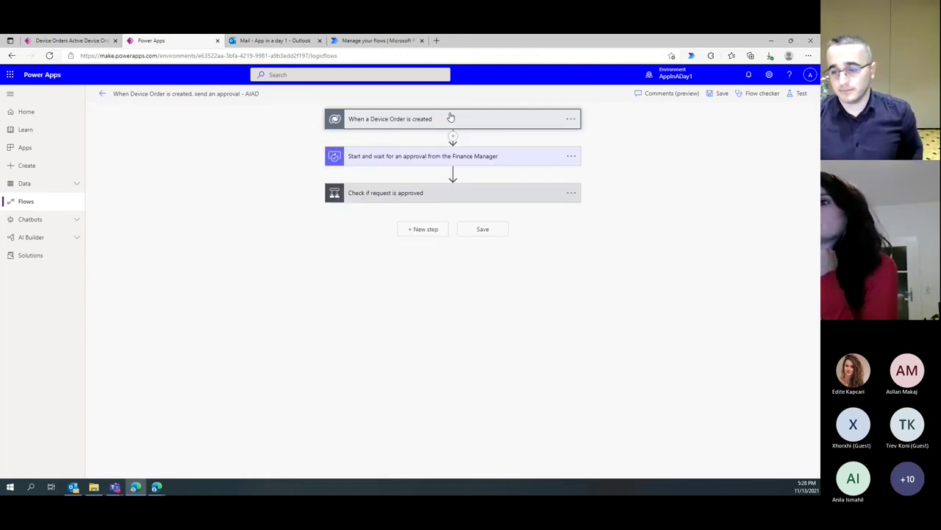
pyautogui.click(426, 158)
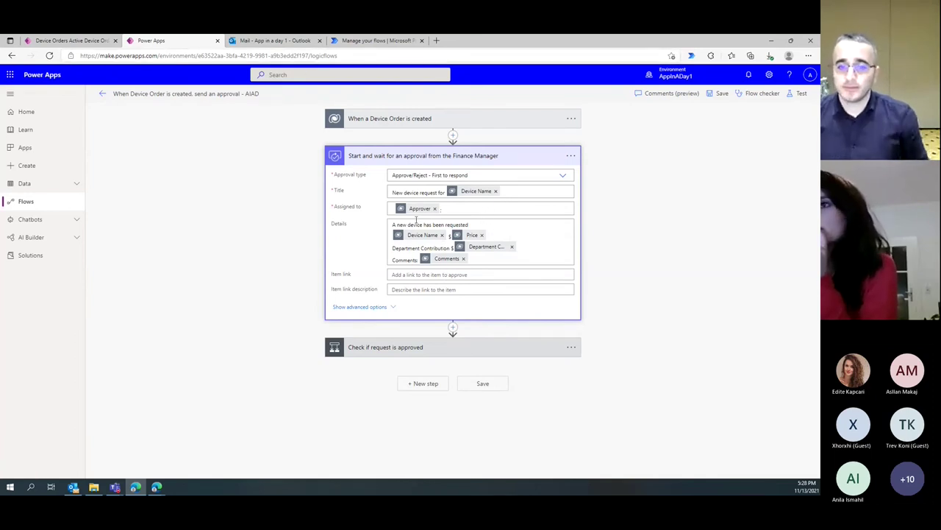
# Step: Switch to Outlook and read the request details in the HP - EliteBook 8570p approval e-mails
pyautogui.click(286, 43)
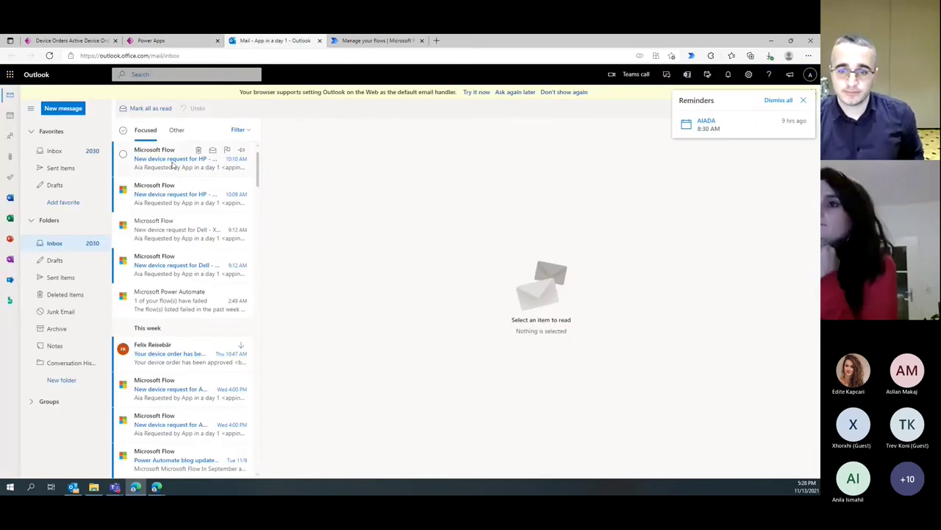
pyautogui.click(174, 166)
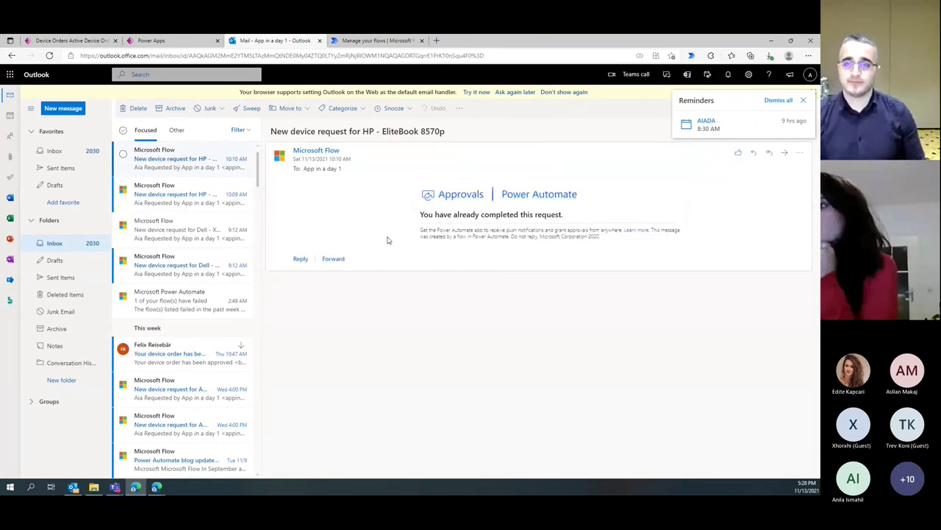
pyautogui.click(184, 194)
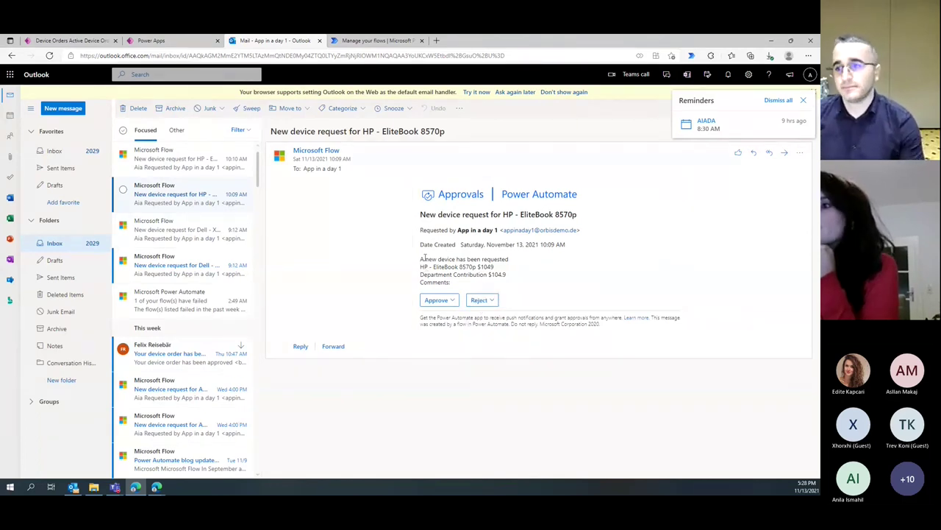
pyautogui.moveTo(421, 256); pyautogui.dragTo(521, 284)
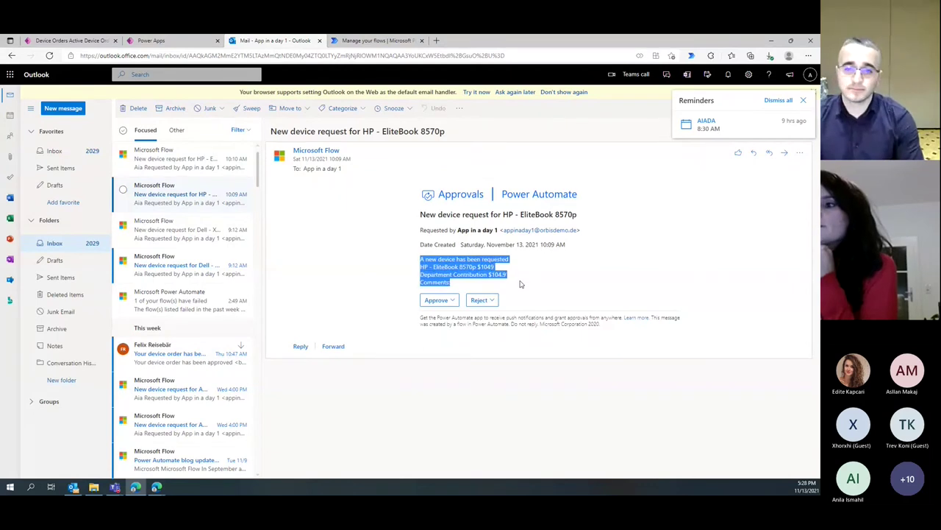
# Step: Return to the flow in Power Apps and review the Details text of the Finance Manager approval action, leaving the action collapsed
pyautogui.click(197, 45)
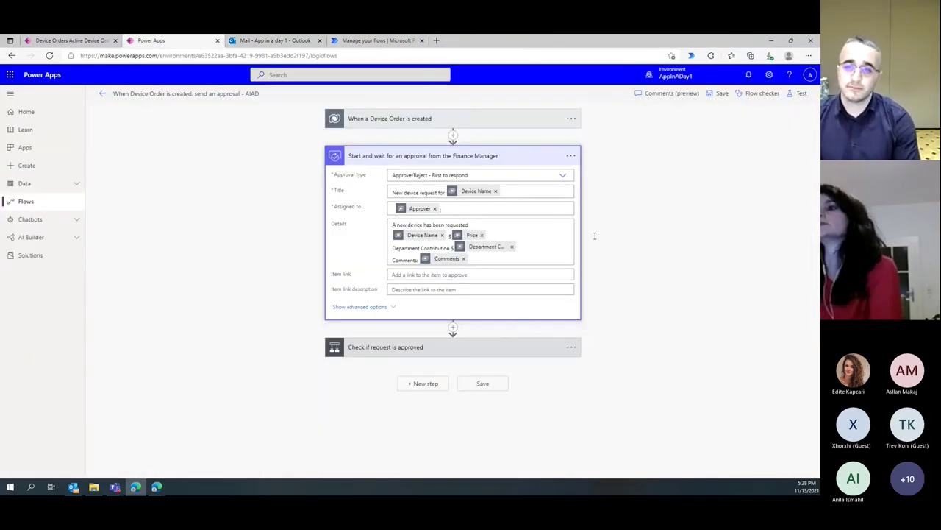
pyautogui.moveTo(484, 262); pyautogui.dragTo(386, 224)
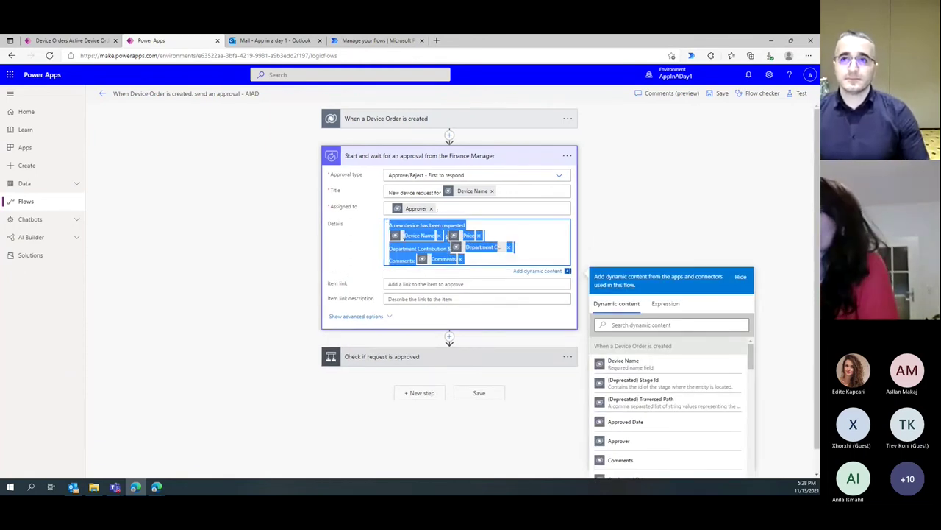
pyautogui.click(413, 156)
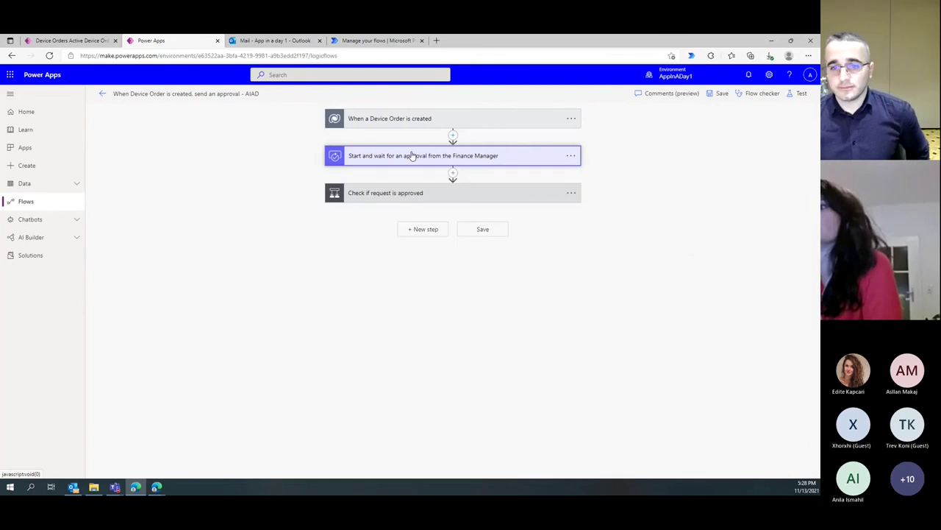
pyautogui.click(416, 156)
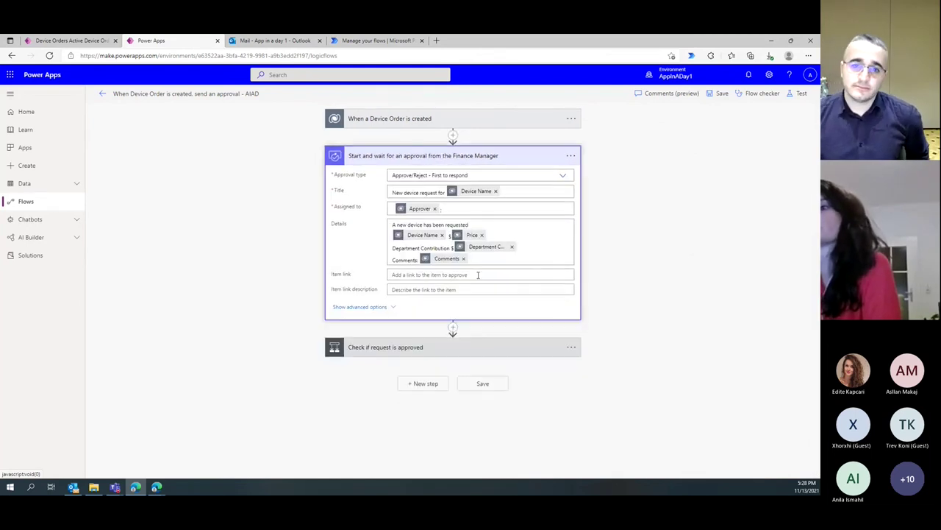
pyautogui.click(408, 157)
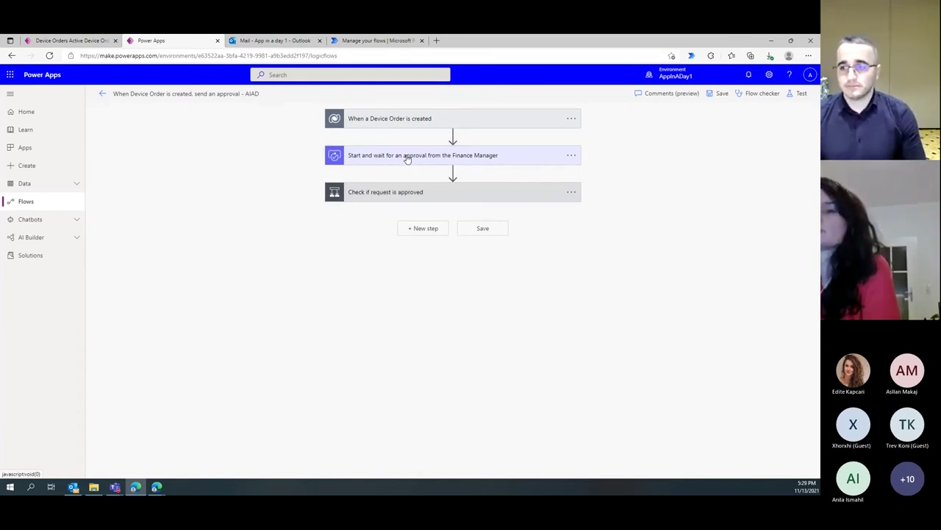
# Step: Expand the "Check if request is approved" condition and examine its Outcome comparison with the yes and no branches
pyautogui.click(433, 194)
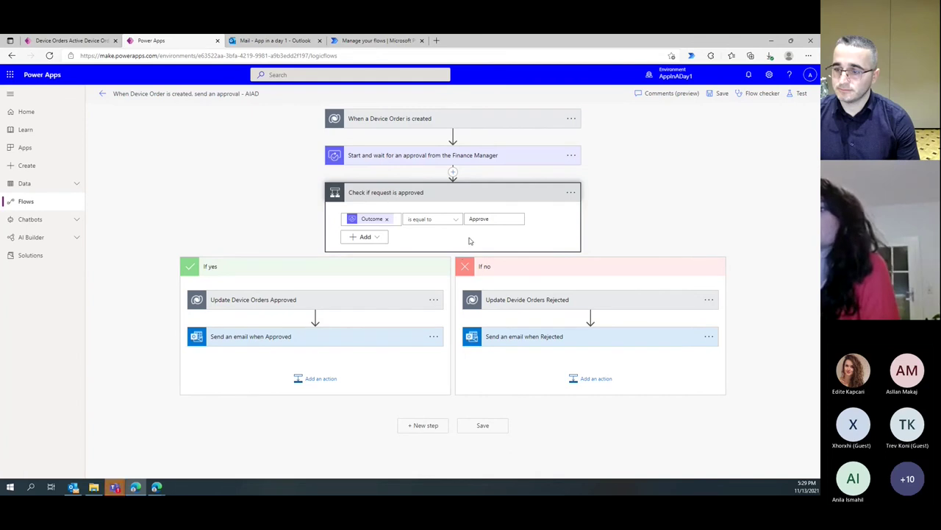
pyautogui.doubleClick(503, 219)
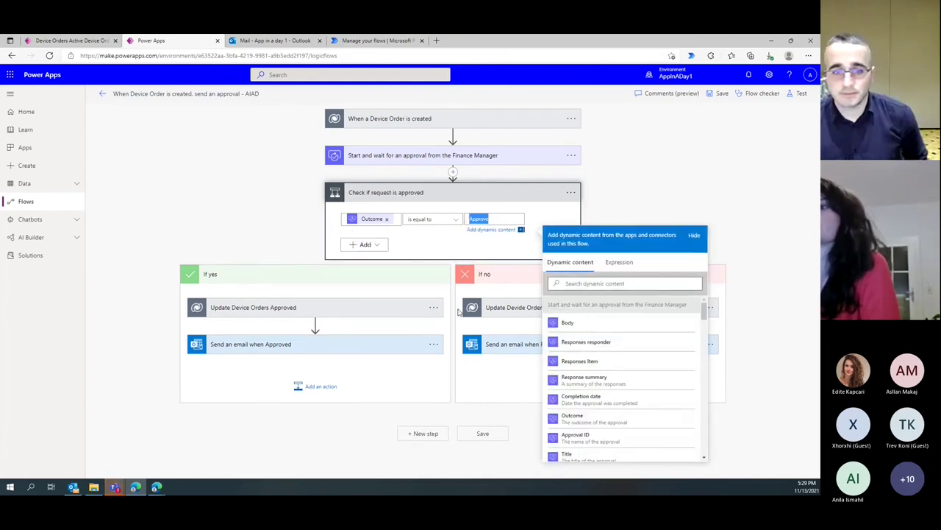
pyautogui.click(372, 162)
pyautogui.click(372, 163)
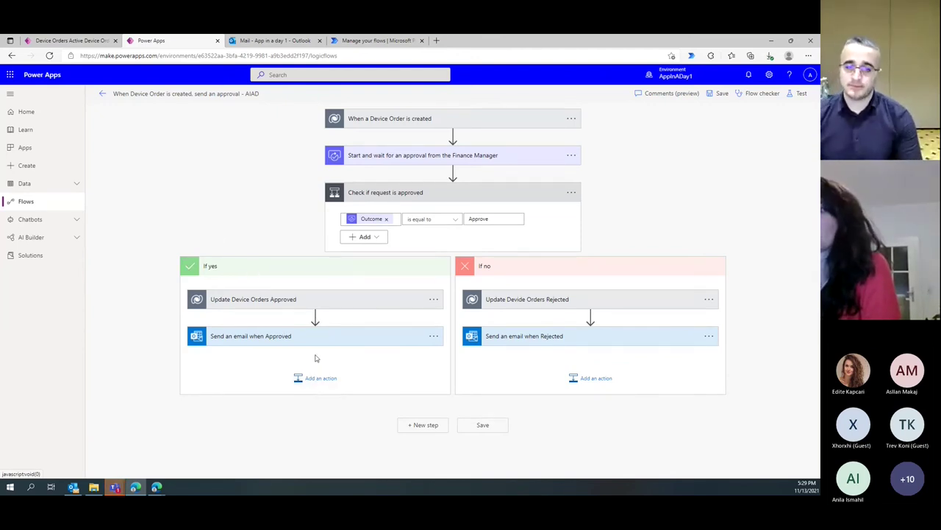
# Step: Expand the Update Device Orders Approved action with its advanced options and review the fields it fills in
pyautogui.click(241, 302)
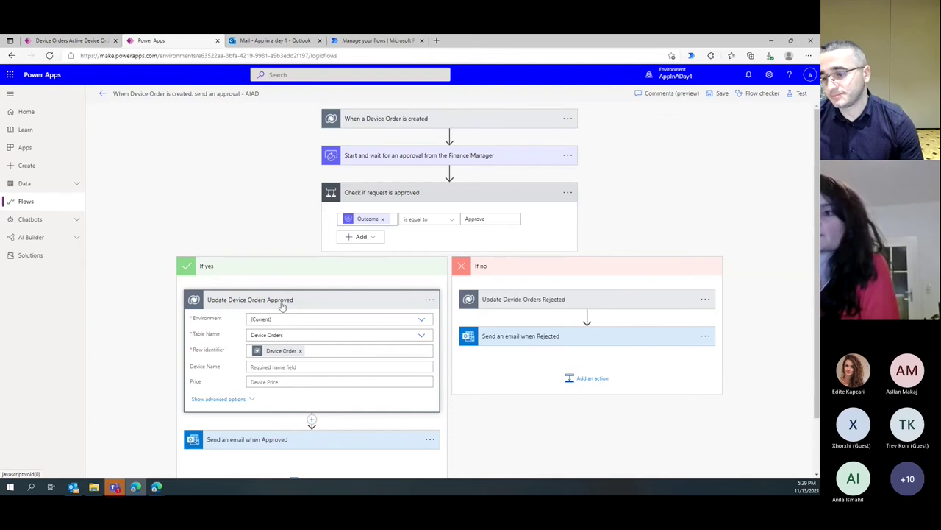
pyautogui.scroll(-2, 248, 287)
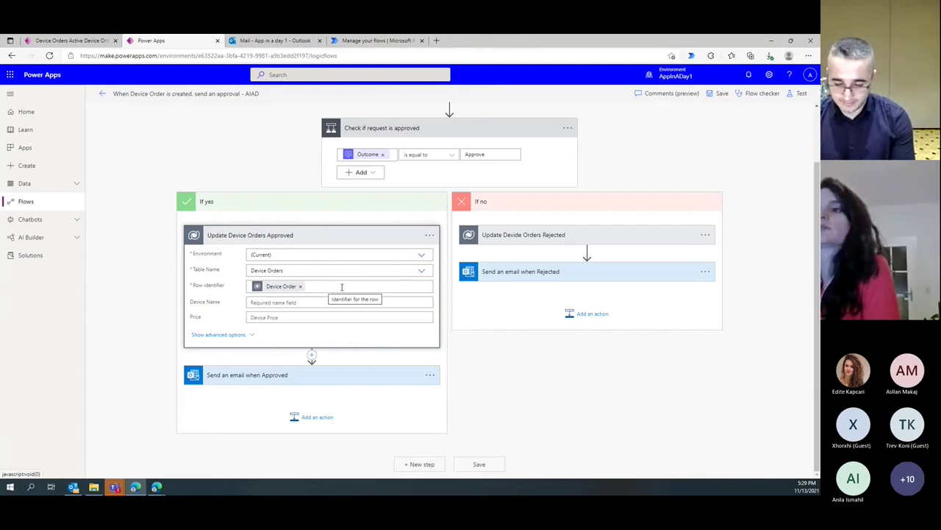
pyautogui.click(253, 335)
pyautogui.scroll(-2, 310, 335)
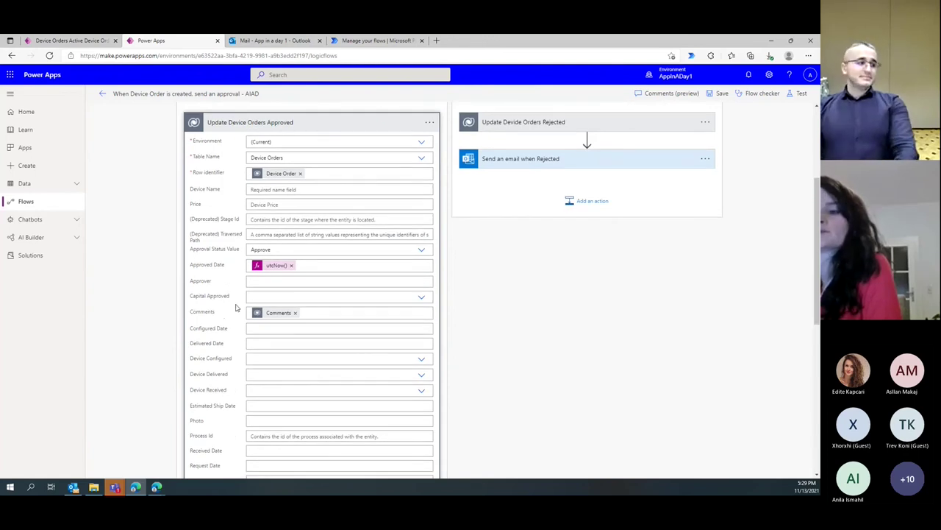
pyautogui.scroll(-5, 236, 301)
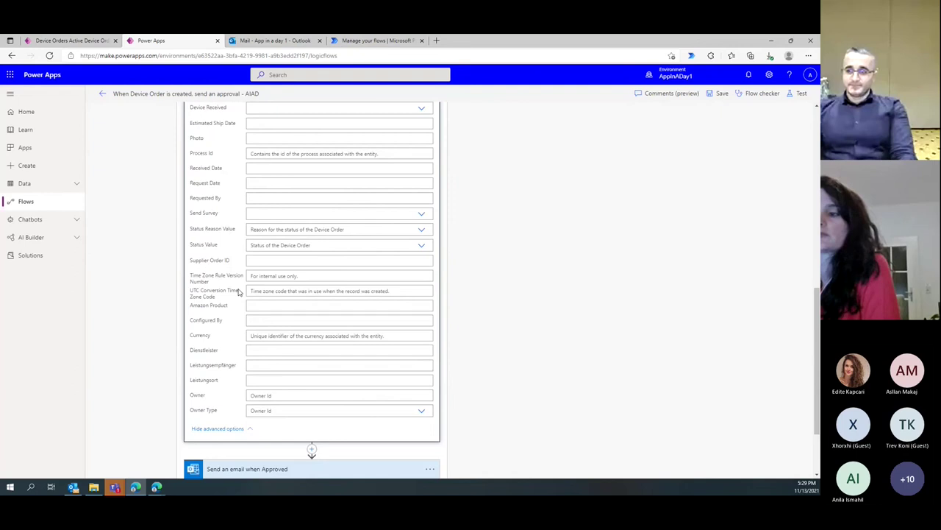
pyautogui.scroll(5, 238, 292)
# Step: Examine the expression and available dynamic content of the Approved Date field in the approved update action
pyautogui.moveTo(226, 212); pyautogui.dragTo(186, 213)
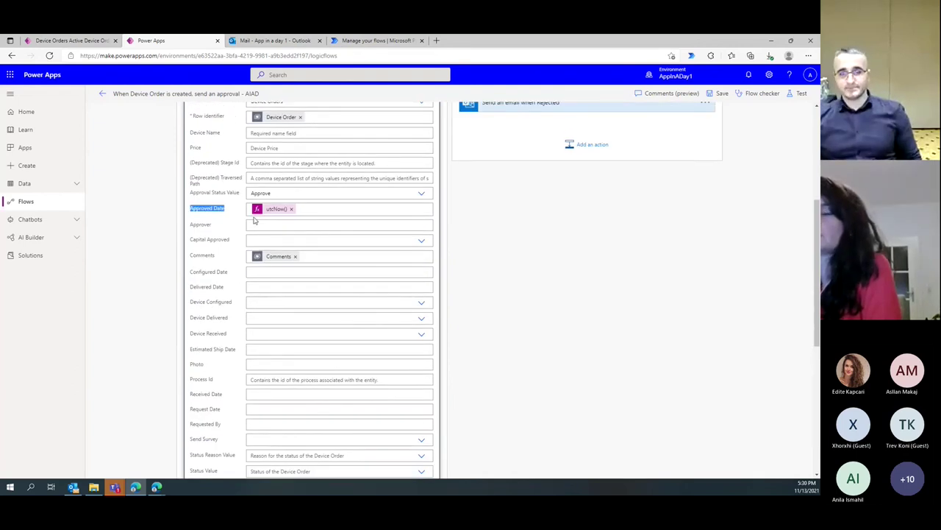
pyautogui.click(332, 210)
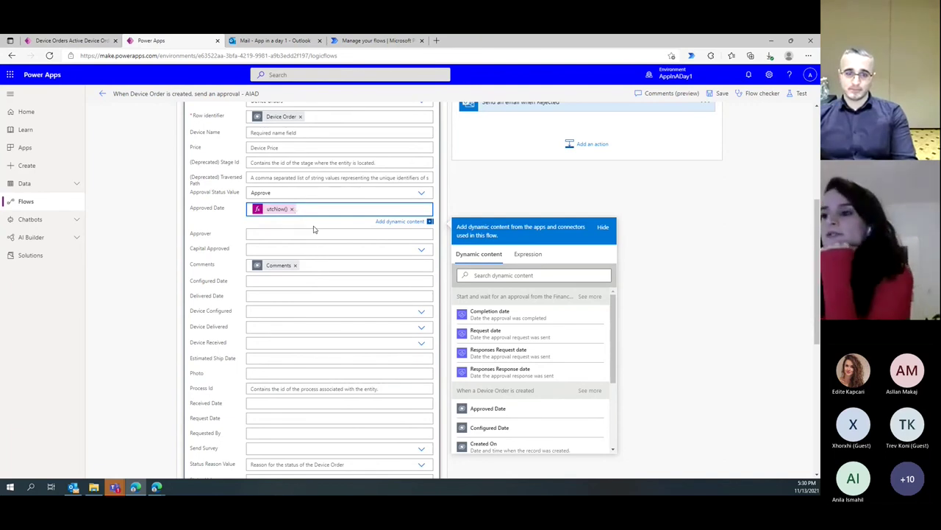
pyautogui.scroll(-5, 331, 270)
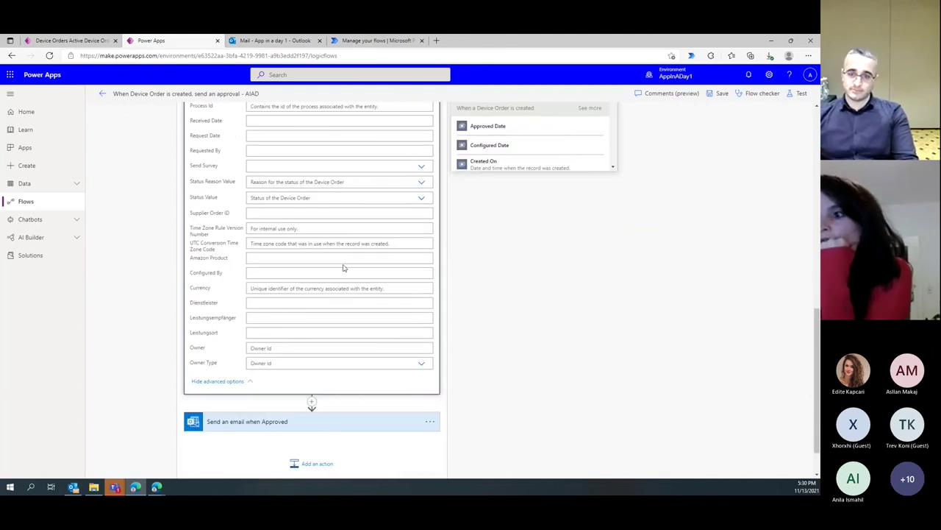
pyautogui.scroll(3, 337, 267)
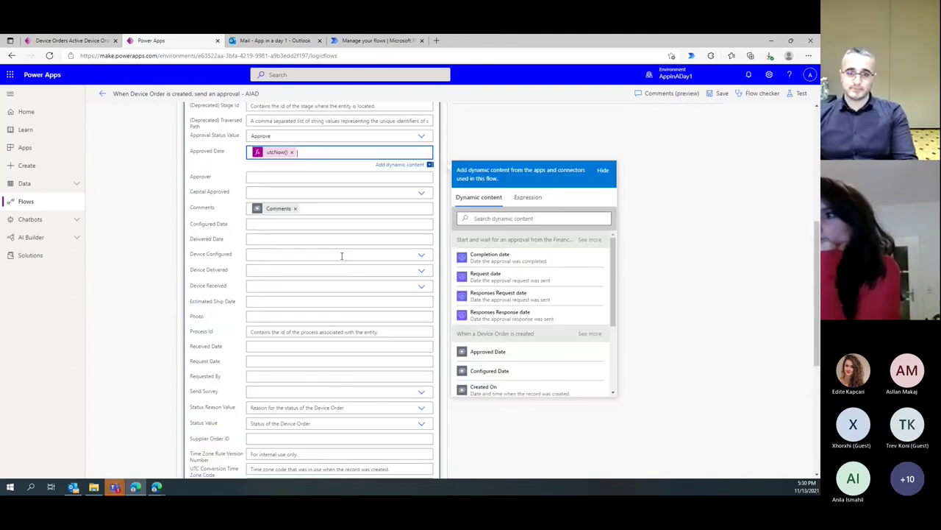
pyautogui.scroll(2, 344, 255)
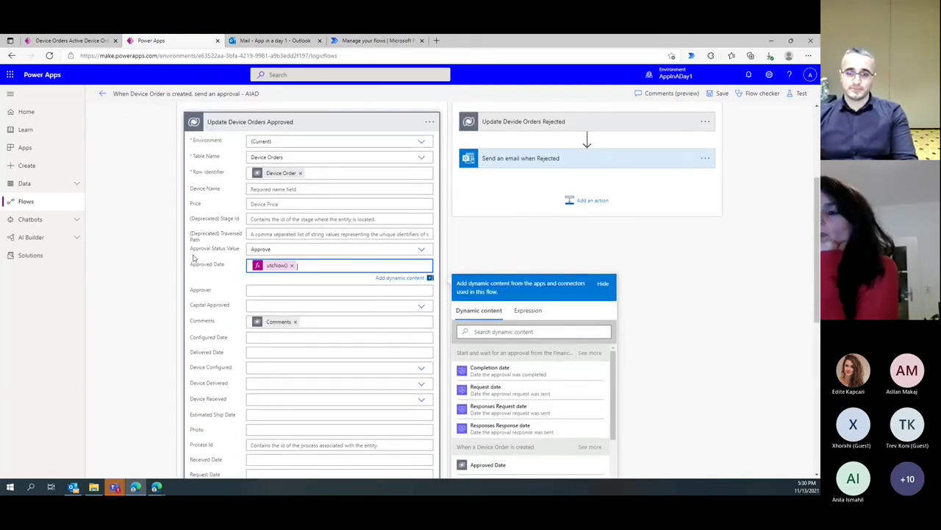
# Step: Check the choices offered for Approval Status Value without changing it, then collapse the Update Device Orders Approved action
pyautogui.click(286, 250)
pyautogui.doubleClick(285, 249)
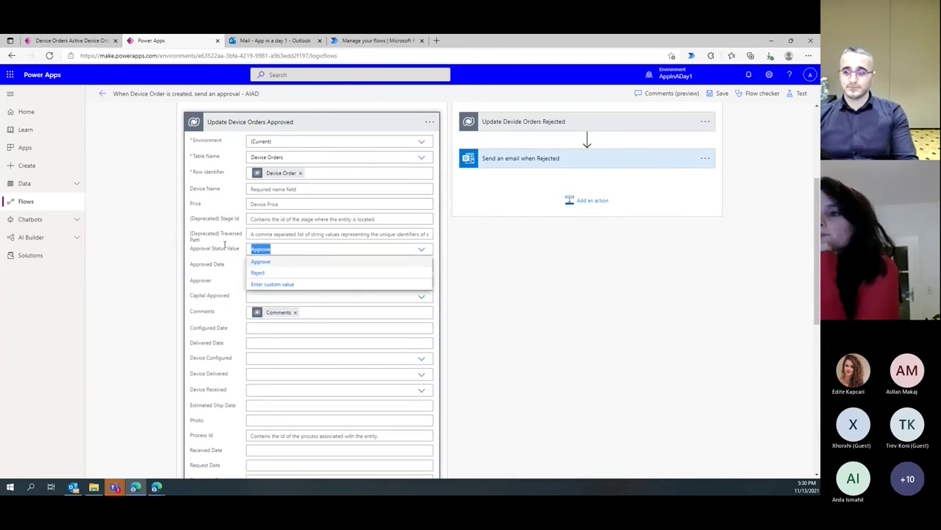
pyautogui.scroll(1, 504, 395)
pyautogui.scroll(2, 504, 395)
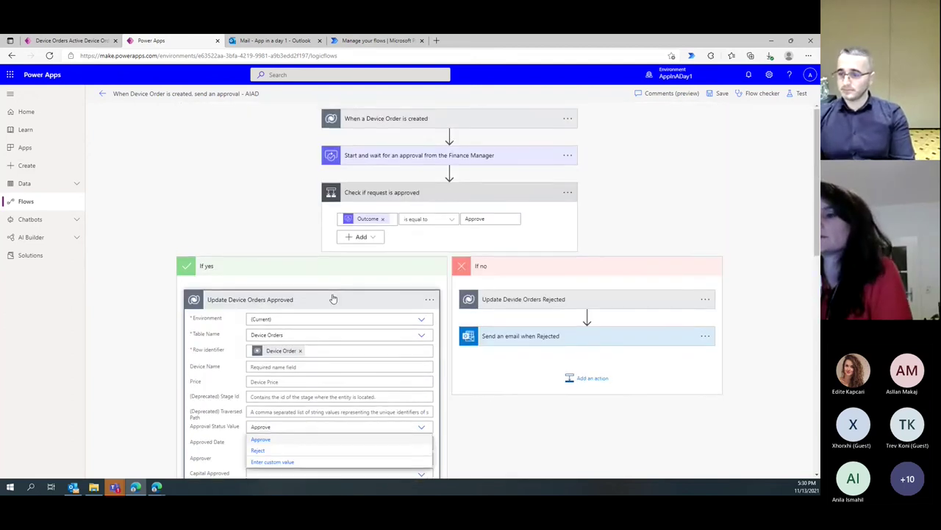
pyautogui.click(331, 298)
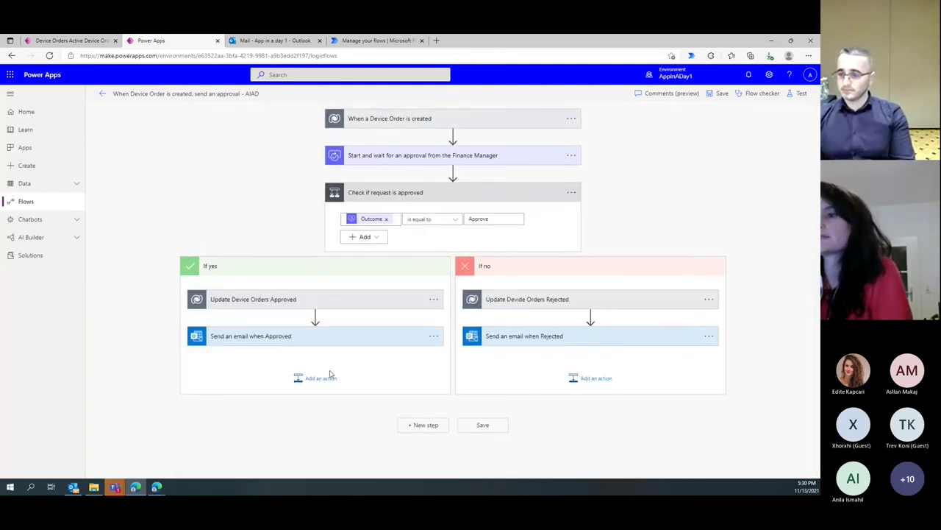
# Step: Review the recipient, subject and body of the "Send an email when Approved" action, leaving it collapsed
pyautogui.click(272, 336)
pyautogui.scroll(-1, 275, 336)
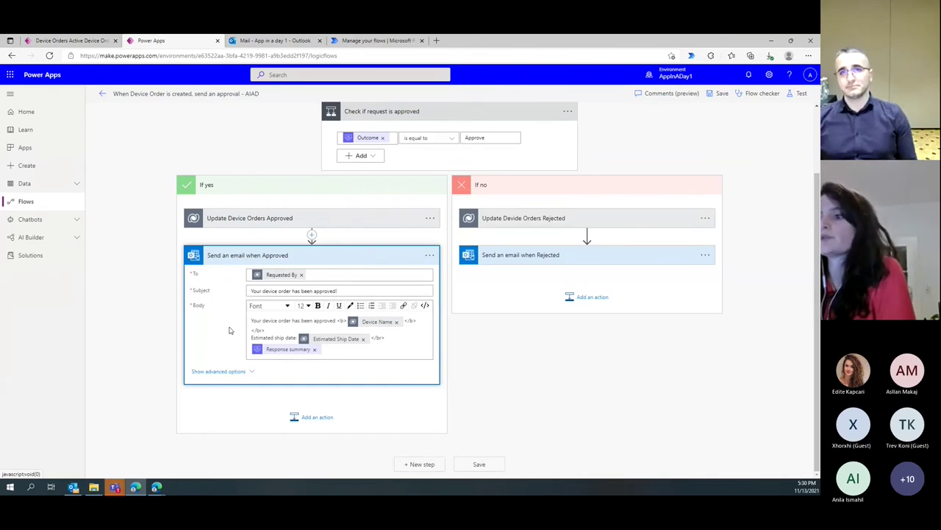
pyautogui.click(389, 256)
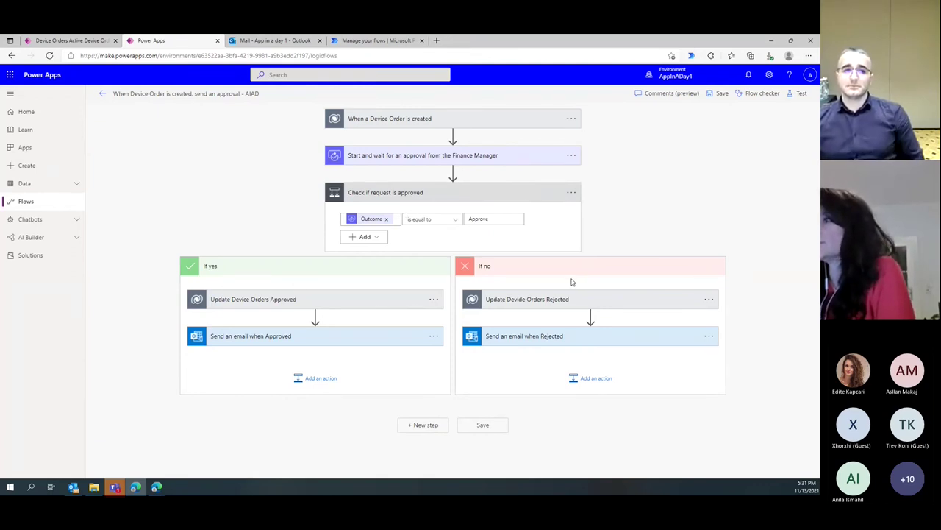
# Step: Review the rejected-order update action with its advanced options, focusing on Approval Status Value, and leave it collapsed
pyautogui.click(618, 312)
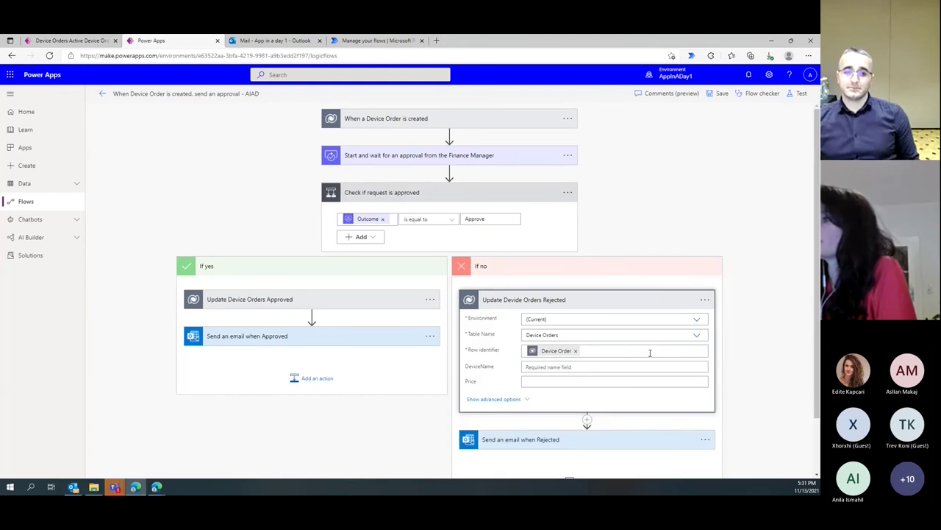
pyautogui.scroll(-1, 557, 338)
pyautogui.click(507, 344)
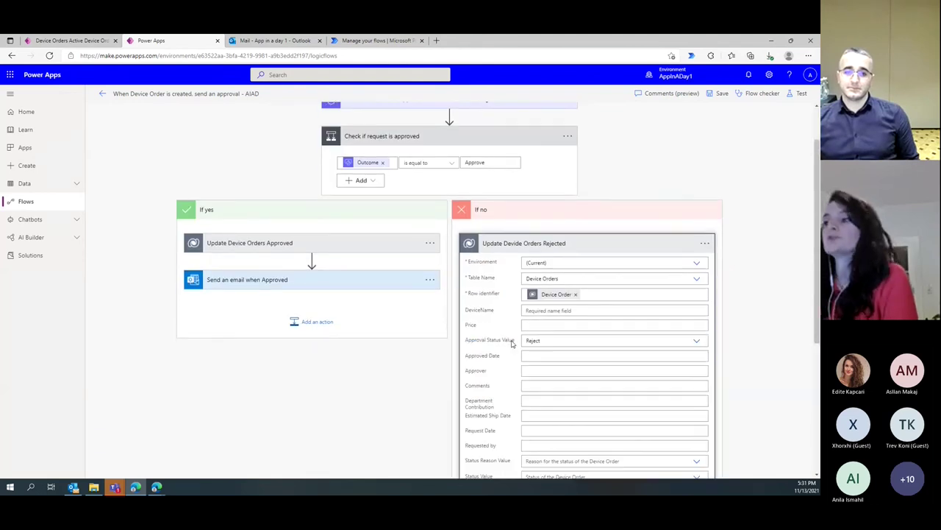
pyautogui.moveTo(515, 340); pyautogui.dragTo(471, 340)
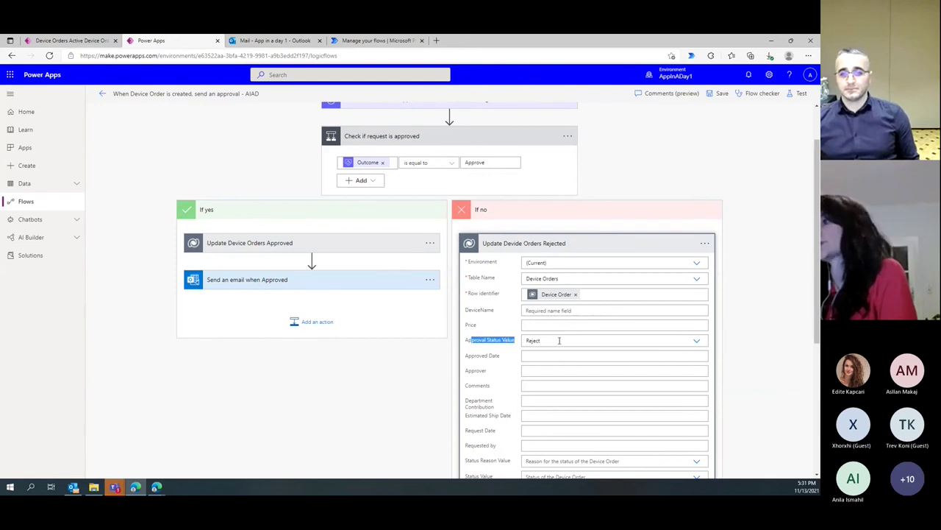
pyautogui.scroll(-3, 559, 340)
pyautogui.scroll(3, 578, 294)
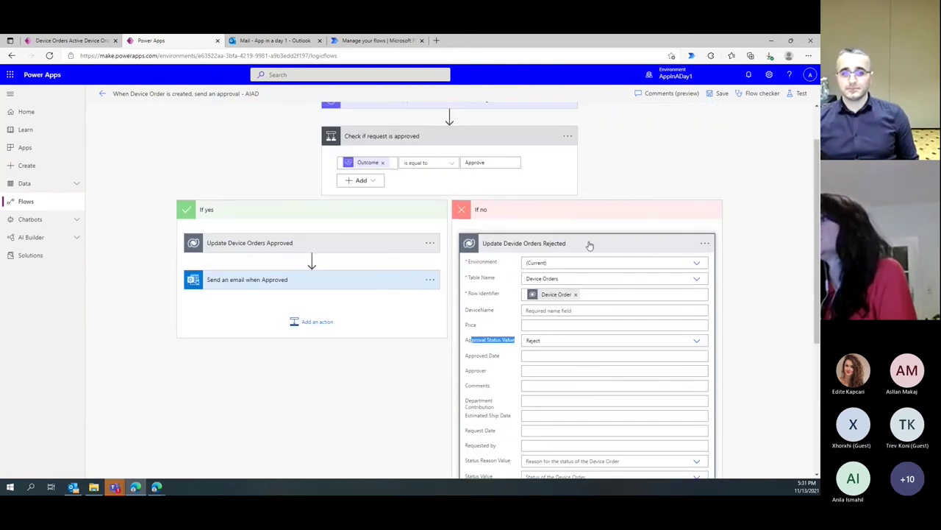
pyautogui.click(589, 243)
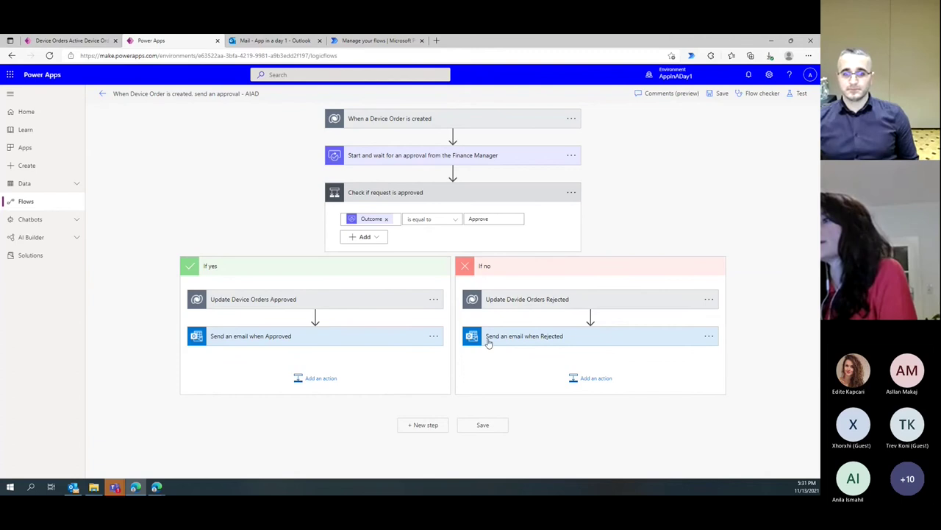
# Step: Review the recipient and body of the "Send an email when Rejected" action, leaving it collapsed
pyautogui.click(516, 342)
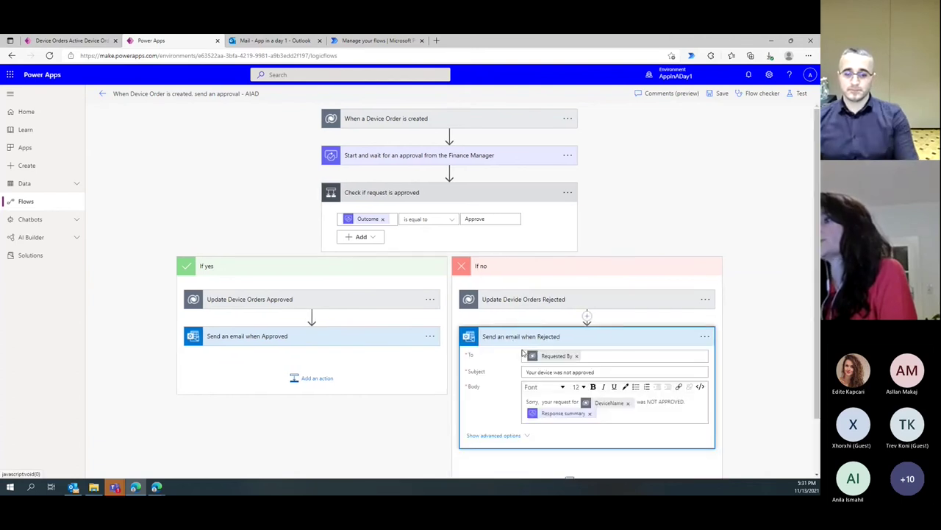
pyautogui.click(524, 355)
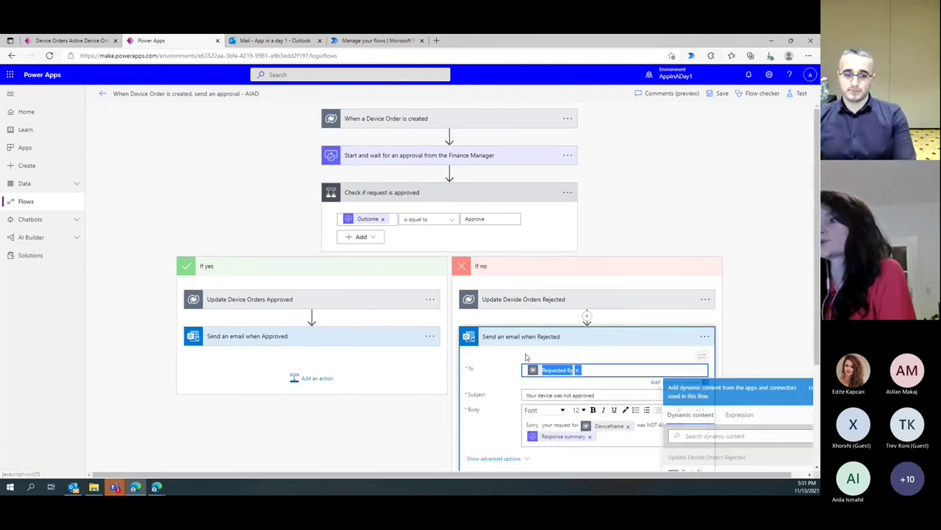
pyautogui.scroll(-2, 581, 446)
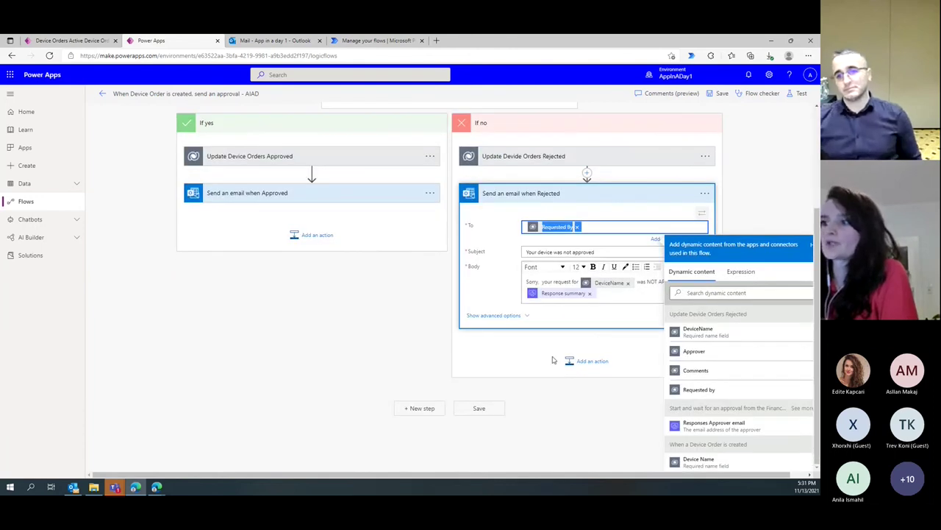
pyautogui.click(610, 294)
pyautogui.hotkey('ctrl', 'a')
pyautogui.click(549, 216)
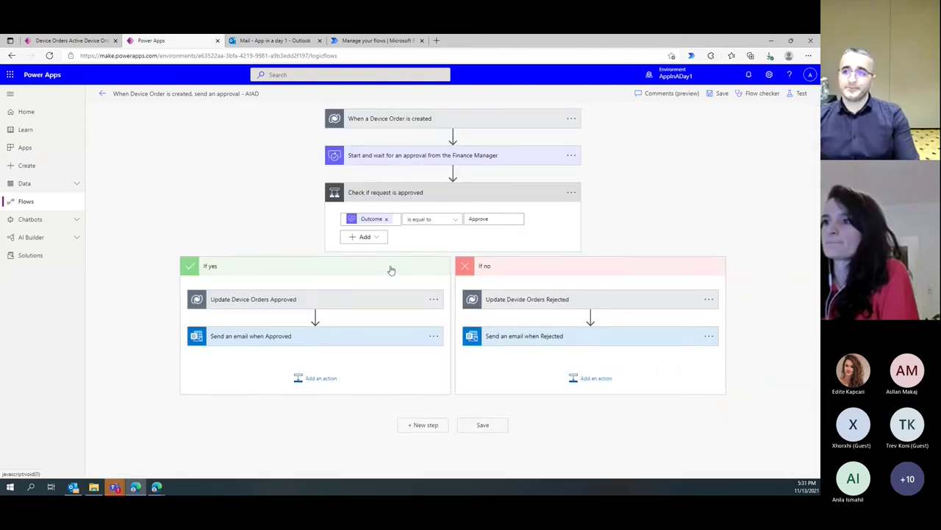
# Step: Collapse the If yes and If no branches of the approval condition
pyautogui.click(391, 271)
pyautogui.click(539, 274)
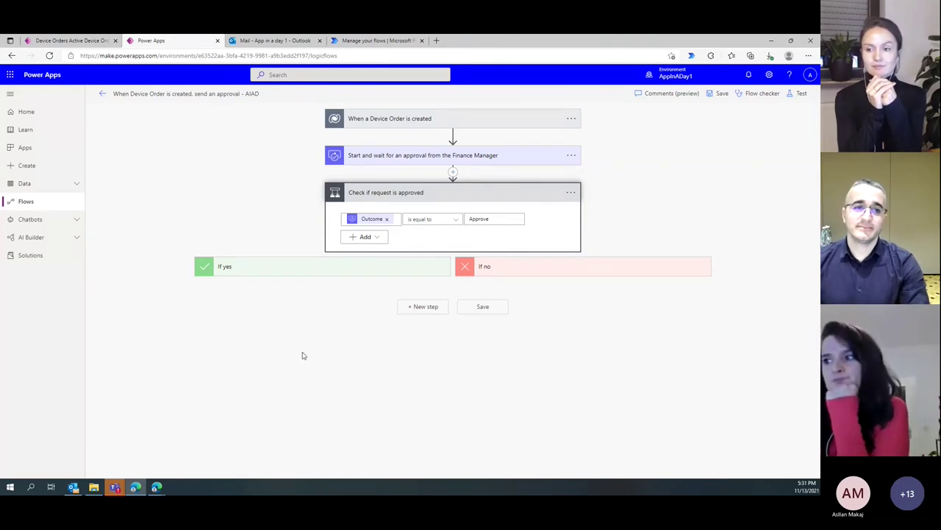
pyautogui.click(326, 268)
pyautogui.click(363, 269)
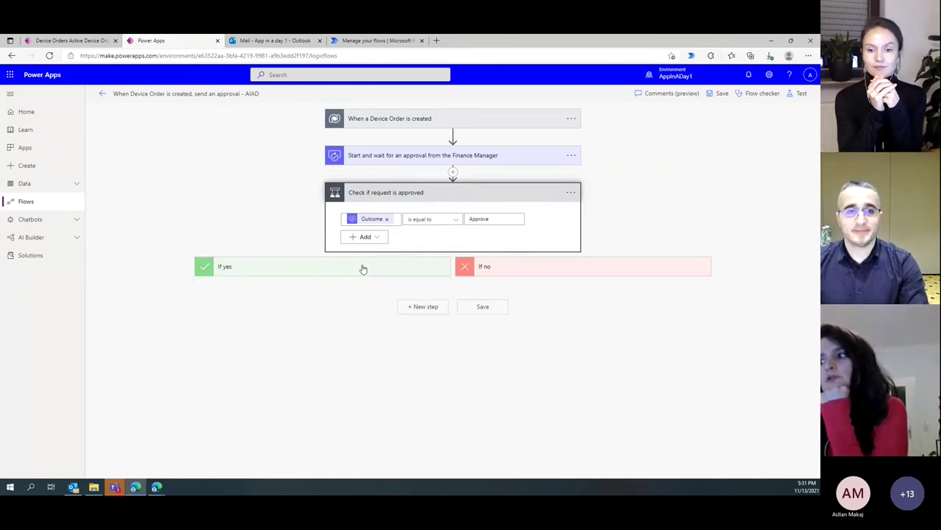
# Step: Start a new step after the approval condition, search the operations for "datavers" and list the Microsoft Dataverse (legacy) actions
pyautogui.click(425, 307)
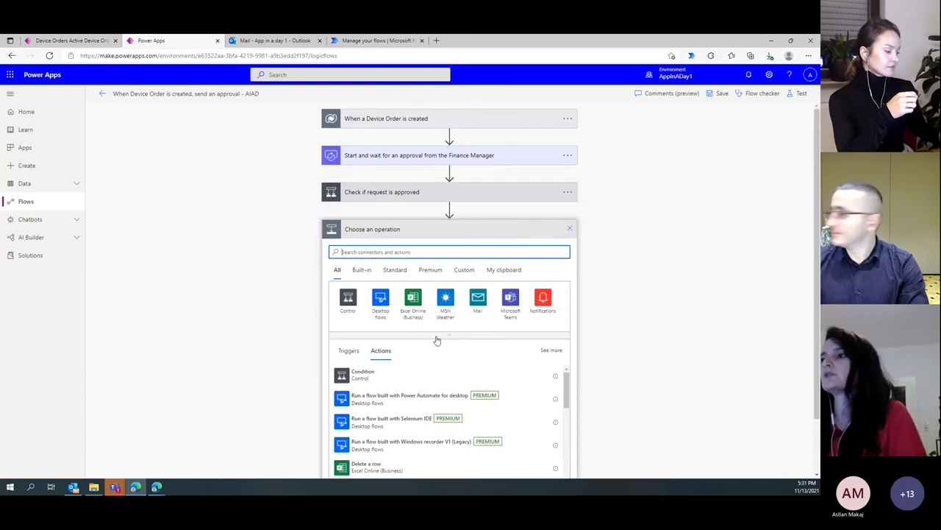
pyautogui.click(569, 228)
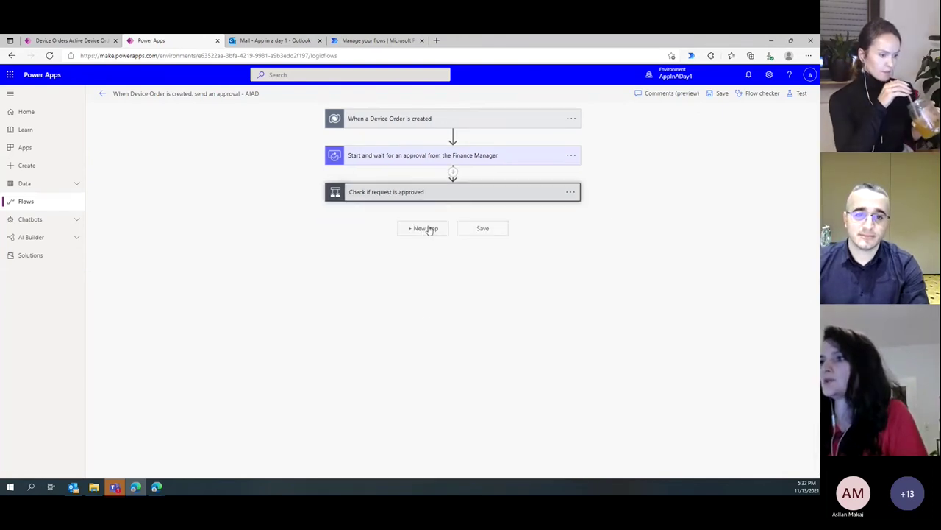
pyautogui.click(432, 233)
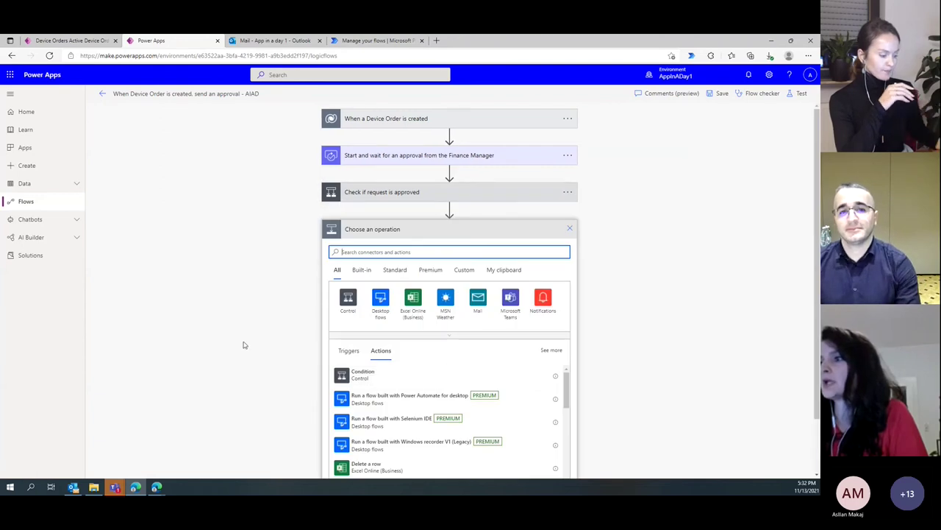
pyautogui.scroll(-1, 243, 344)
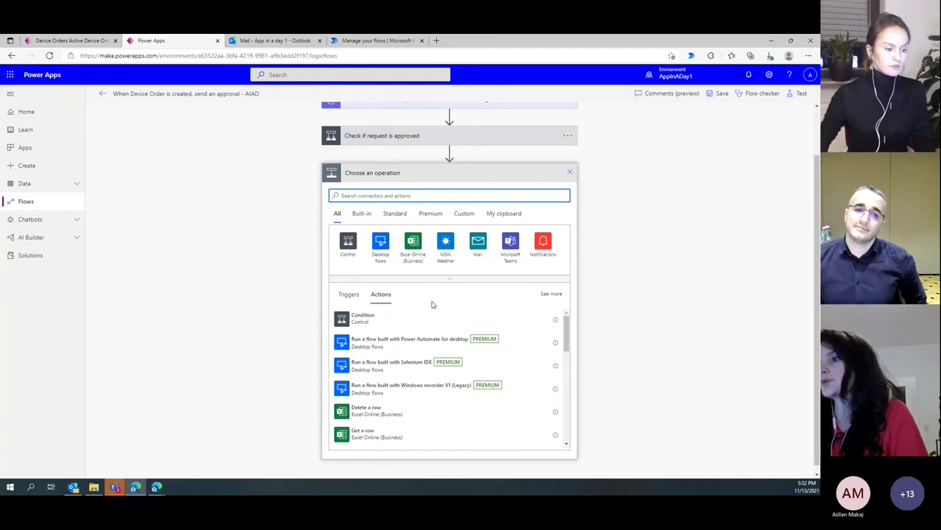
pyautogui.write('datavers')
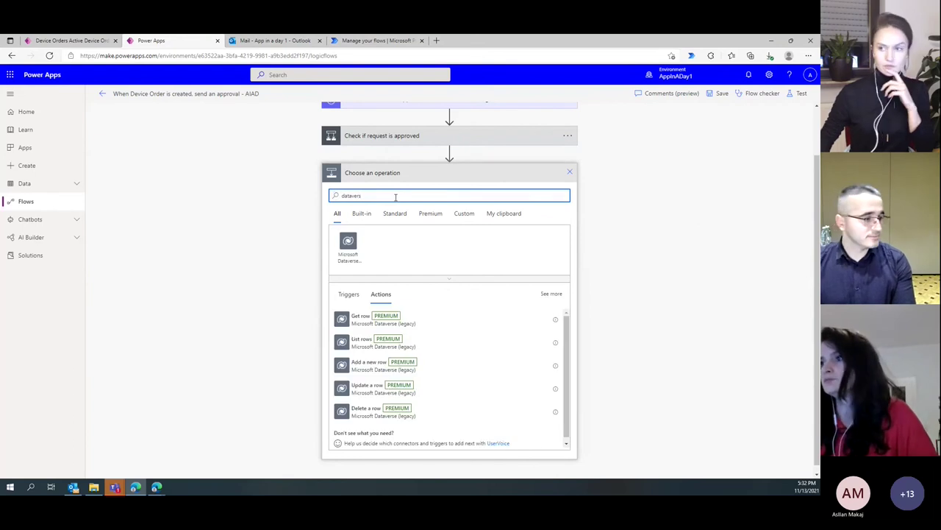
pyautogui.click(352, 249)
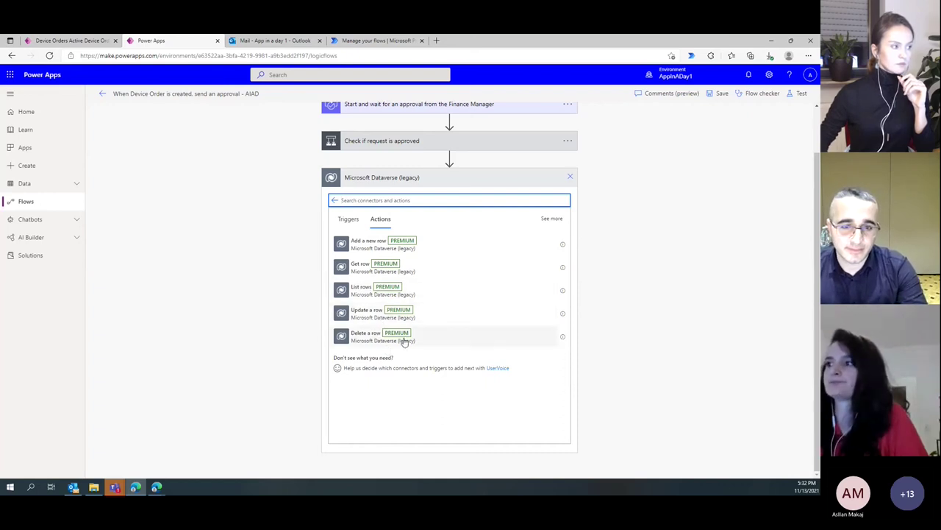
# Step: Go back to the full operation list and search the connectors and actions for "dataverse"
pyautogui.click(334, 200)
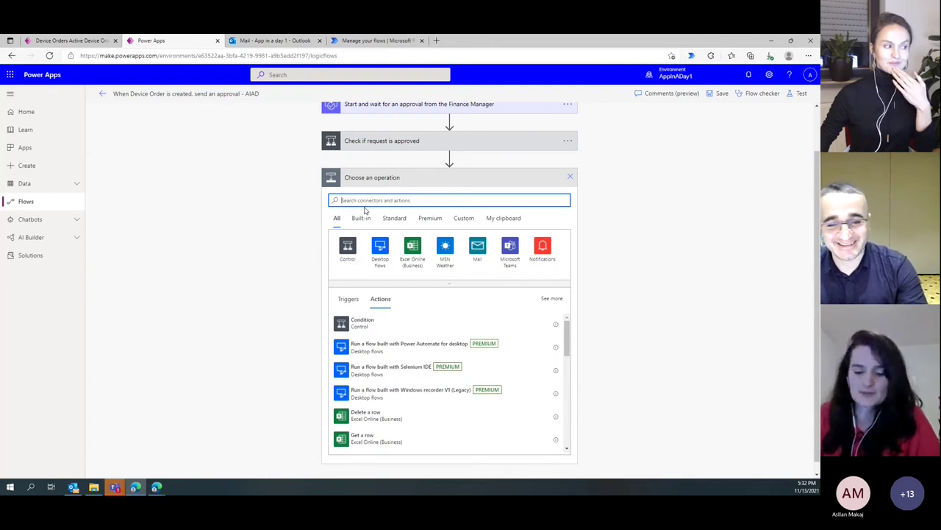
pyautogui.write('da')
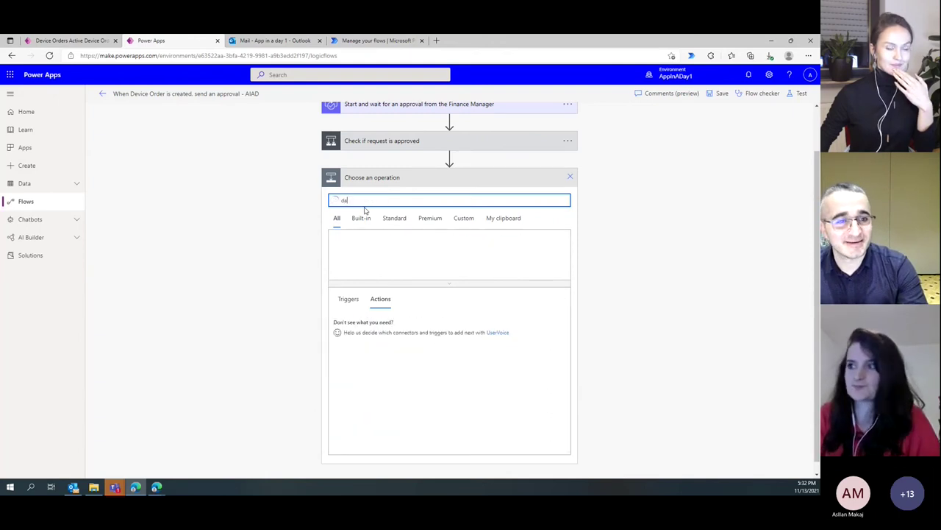
pyautogui.write('tave')
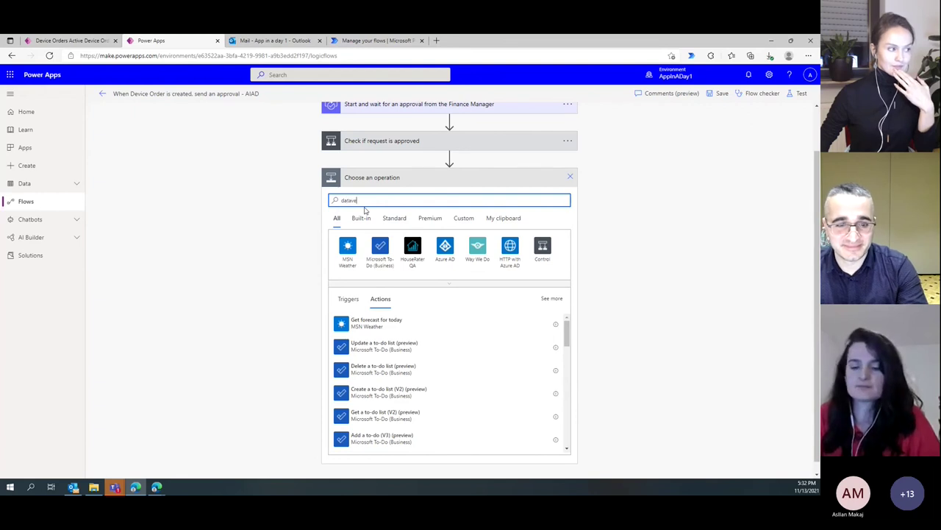
pyautogui.write('rse')
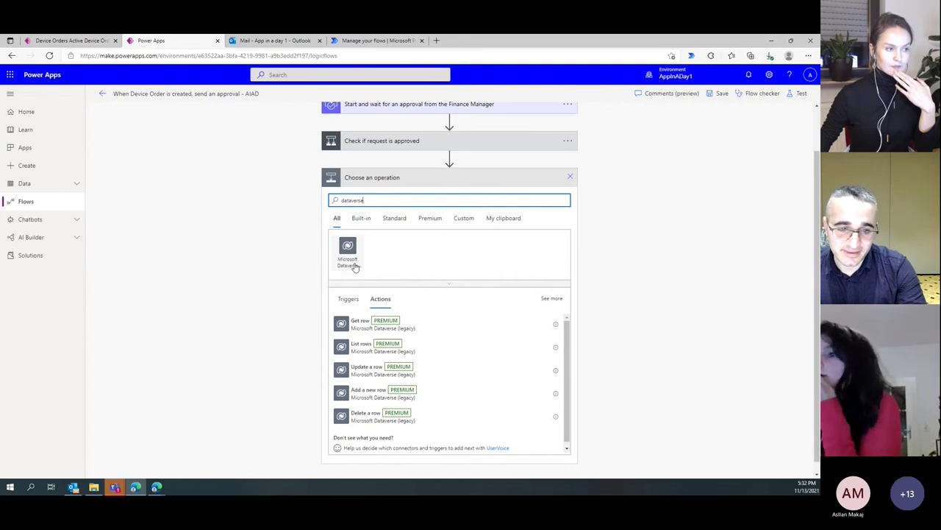
# Step: Search the new step's connectors and actions for "out", and discard the unfinished step
pyautogui.scroll(-1, 354, 268)
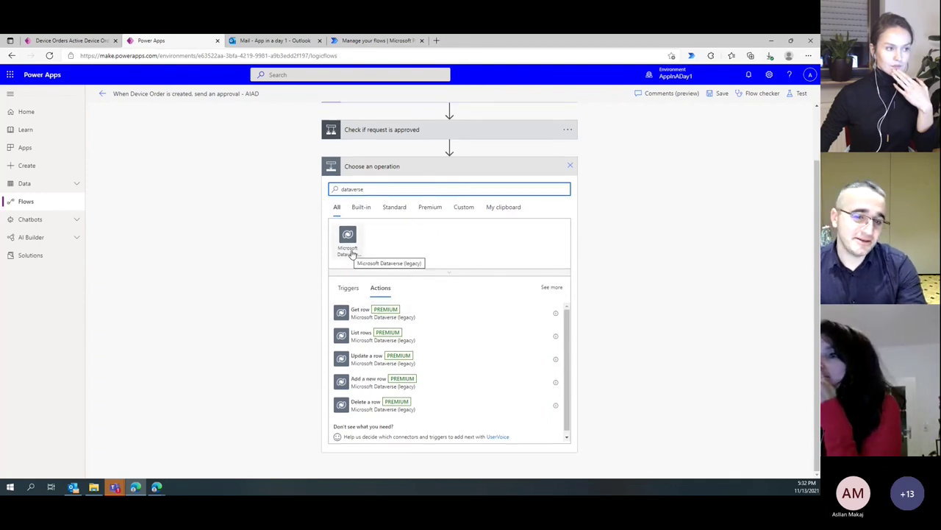
pyautogui.scroll(1, 353, 250)
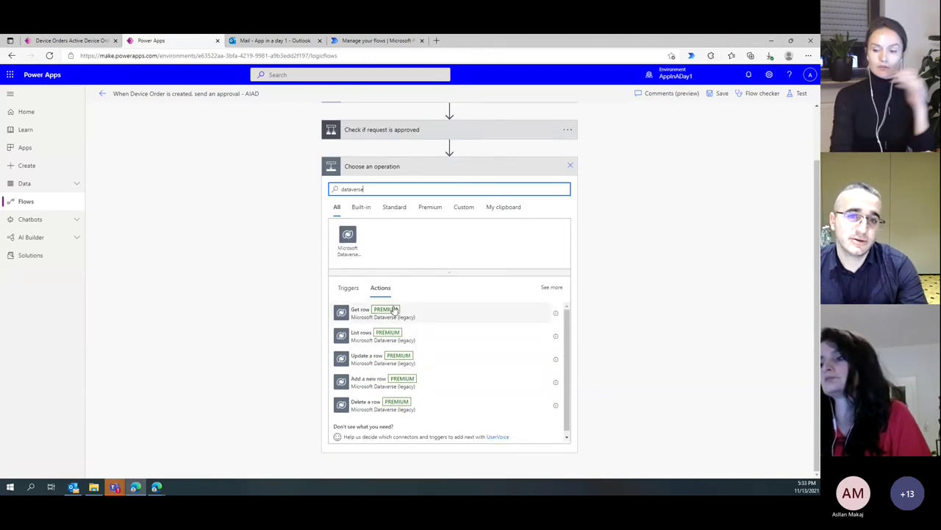
pyautogui.moveTo(374, 186); pyautogui.dragTo(338, 189)
pyautogui.press('BackSpace')
pyautogui.write('out')
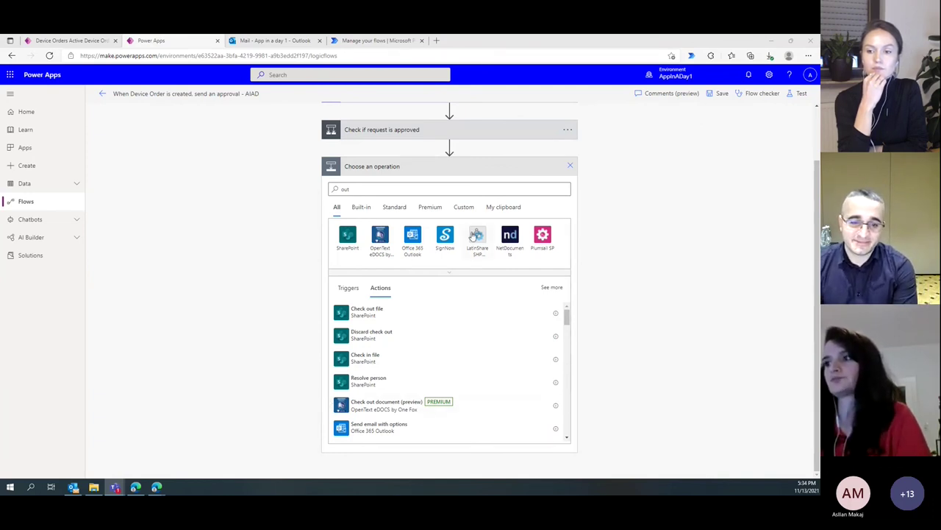
pyautogui.click(574, 169)
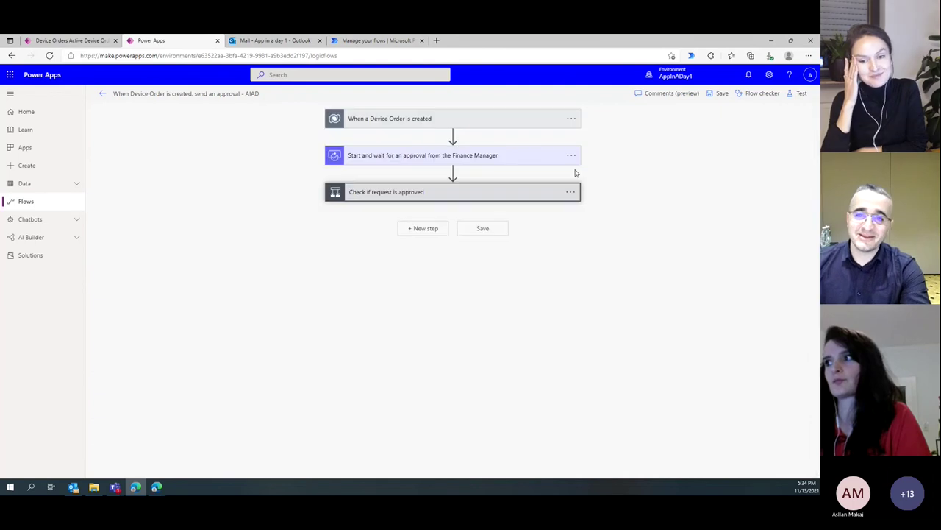
# Step: Expand the approval condition with its If yes branch and copy the "Update Device Orders Approved" action to the flow clipboard
pyautogui.click(466, 197)
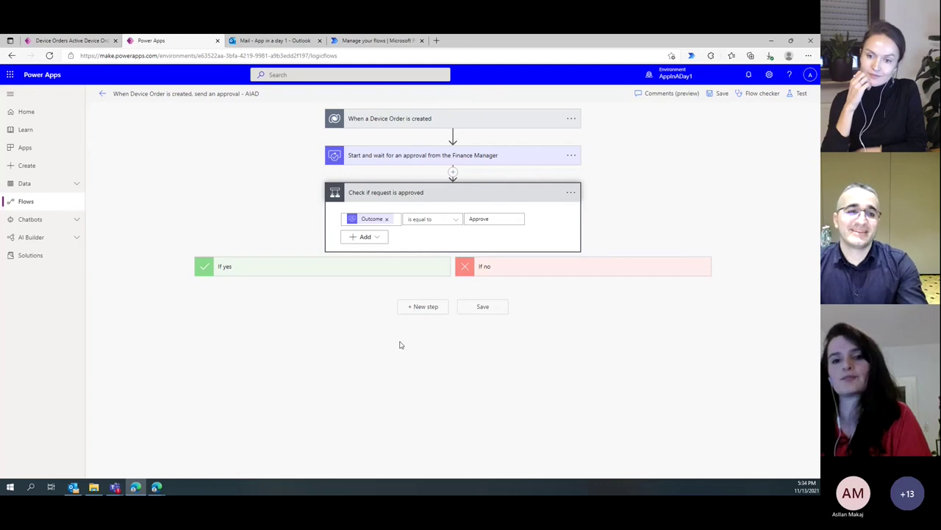
pyautogui.click(376, 271)
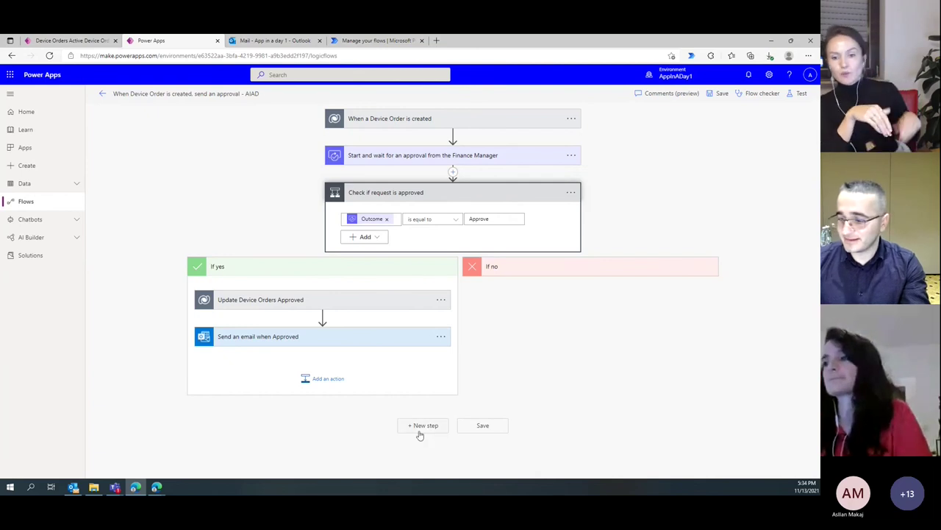
pyautogui.click(441, 301)
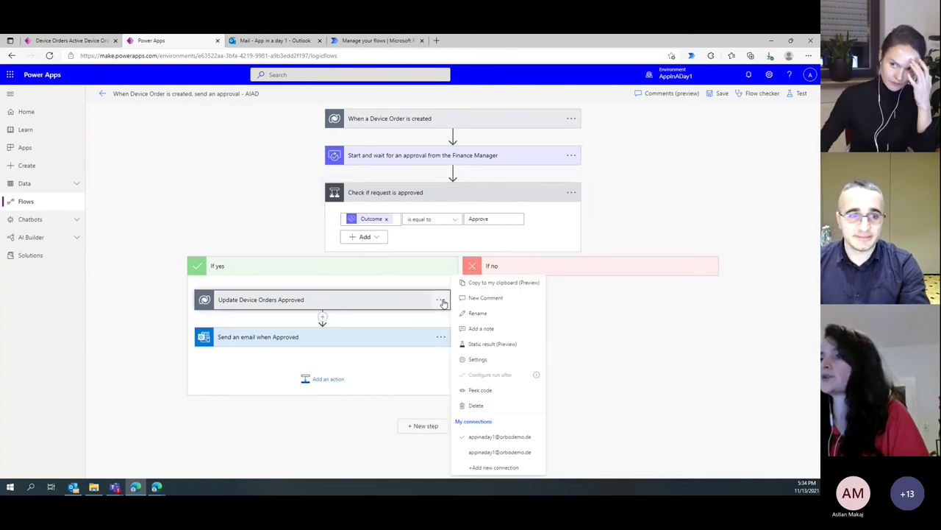
pyautogui.click(498, 284)
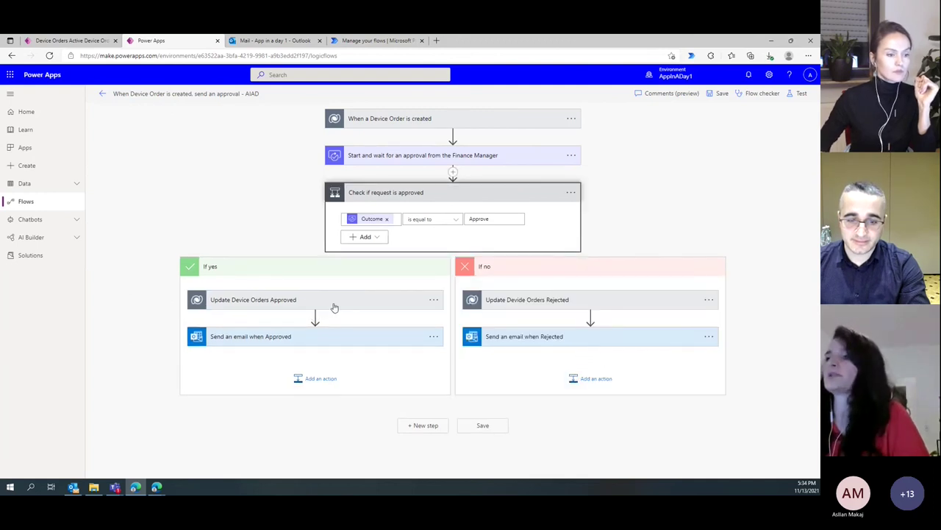
# Step: Compare the settings of the "Update Device Orders Approved" and "Update Devide Orders Rejected" actions, leaving the rejected one collapsed
pyautogui.click(336, 301)
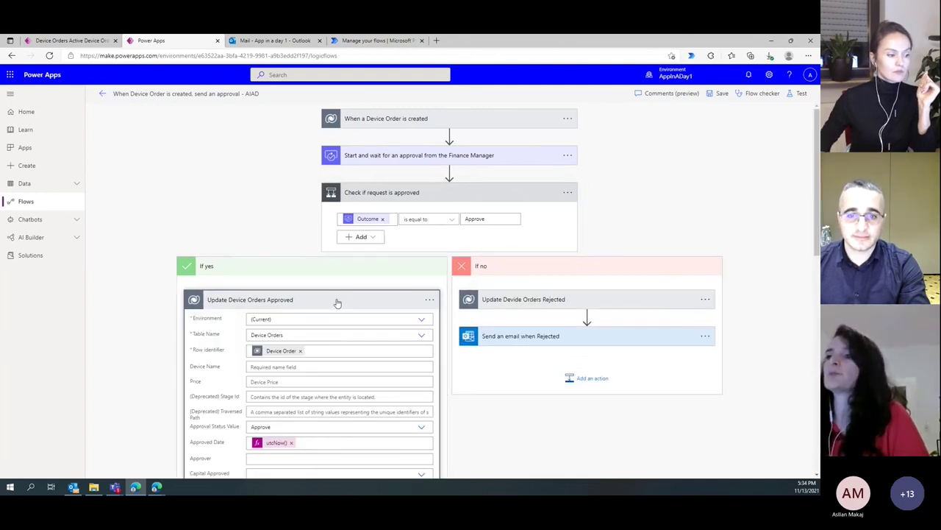
pyautogui.click(521, 302)
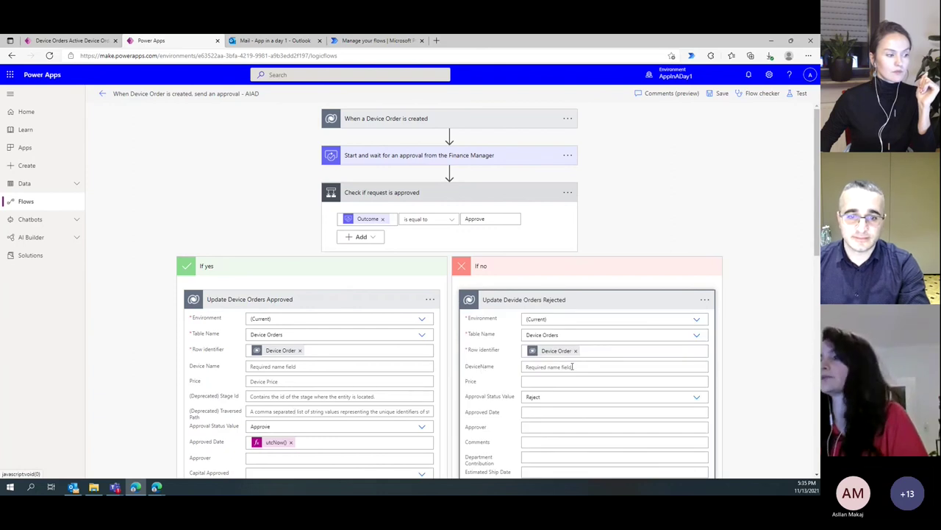
pyautogui.click(593, 300)
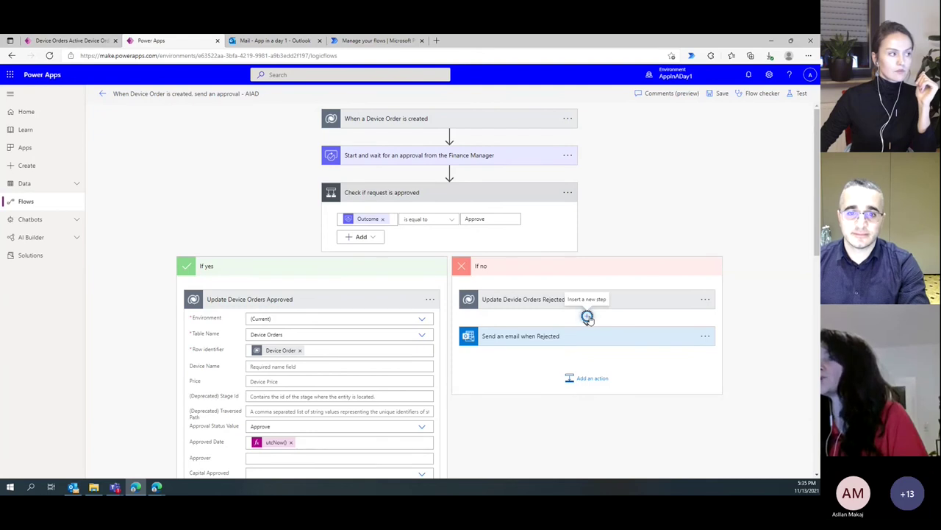
# Step: Insert the copied "Update Device Orders Approved" action between the update and email actions in the If no branch
pyautogui.click(587, 317)
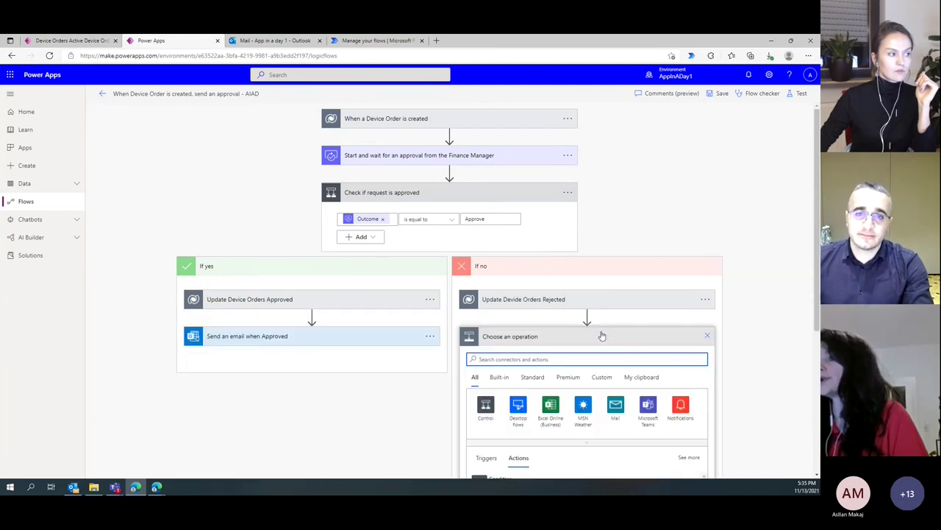
pyautogui.scroll(-2, 614, 336)
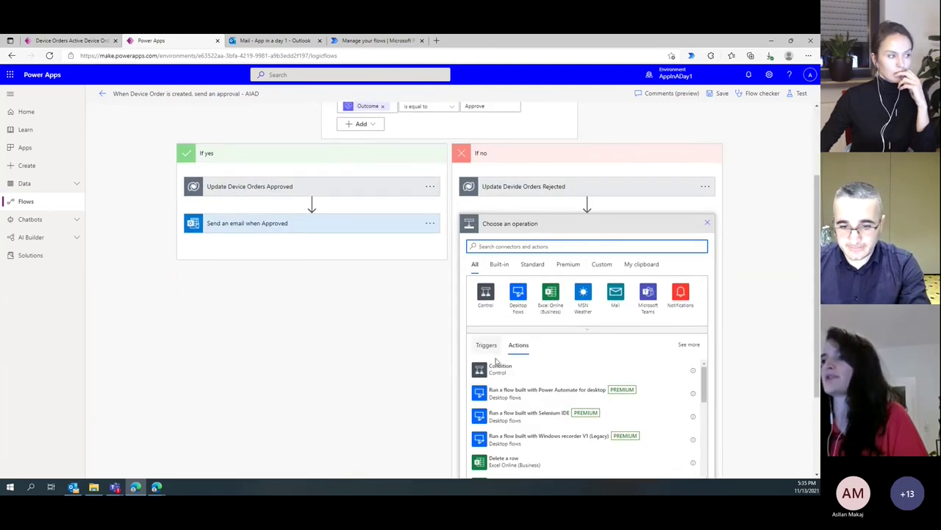
pyautogui.click(637, 265)
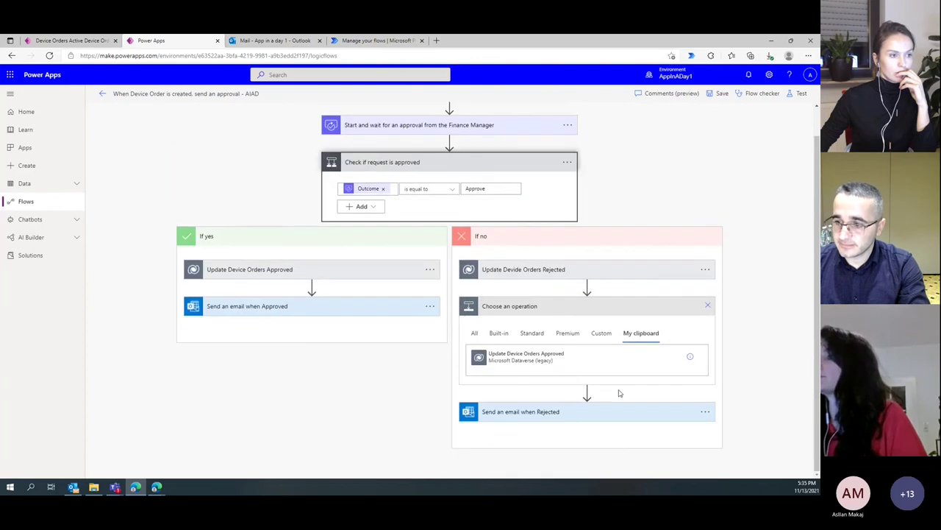
pyautogui.click(550, 359)
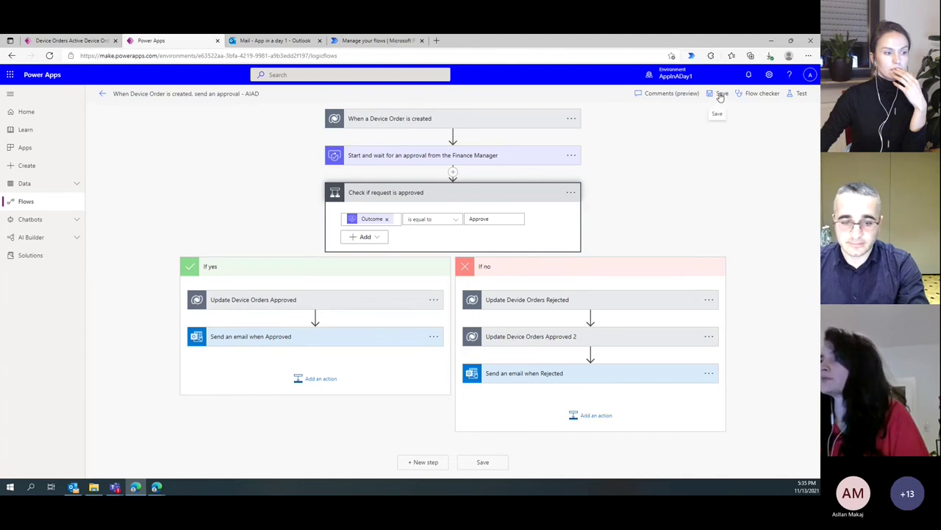
# Step: Delete the pasted update action from the If no branch and save the flow
pyautogui.click(710, 337)
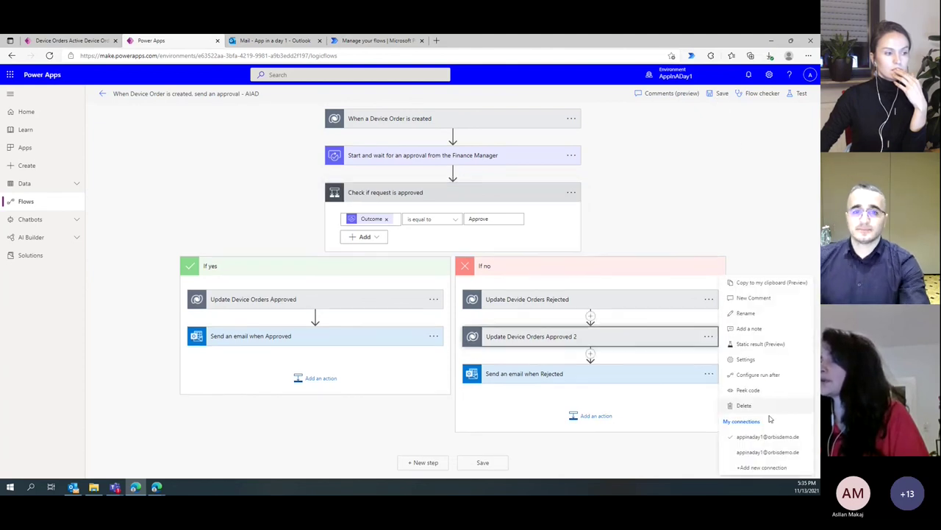
pyautogui.click(722, 94)
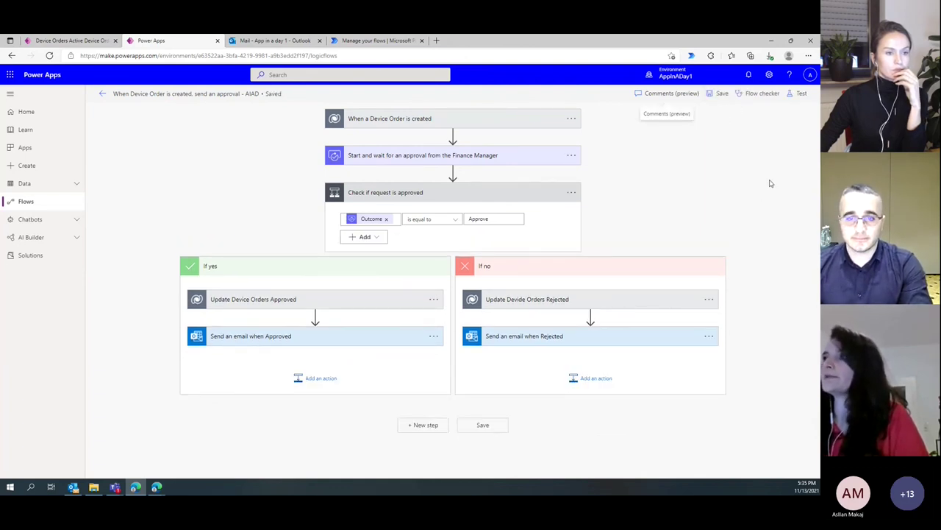
# Step: Check the flow for errors and warnings, and test it automatically with the recently used trigger from 7 hours ago
pyautogui.click(760, 99)
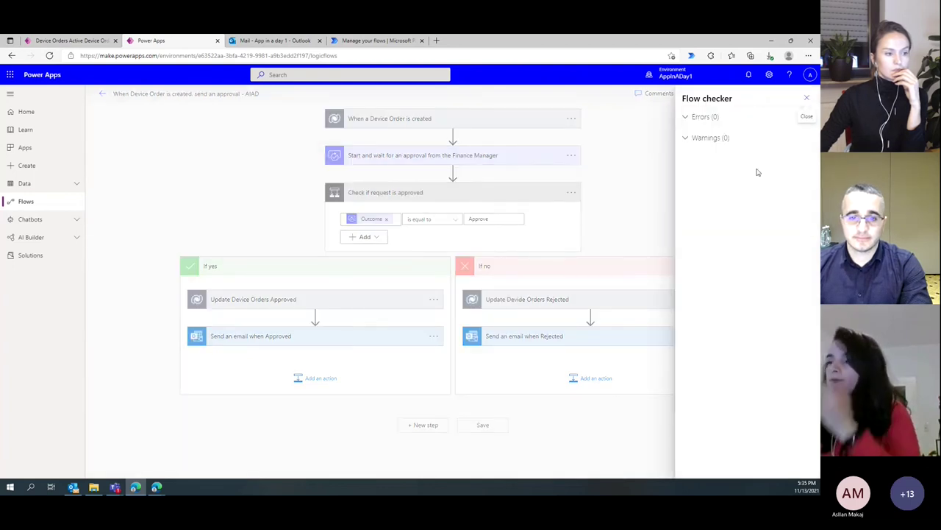
pyautogui.click(806, 100)
pyautogui.click(800, 97)
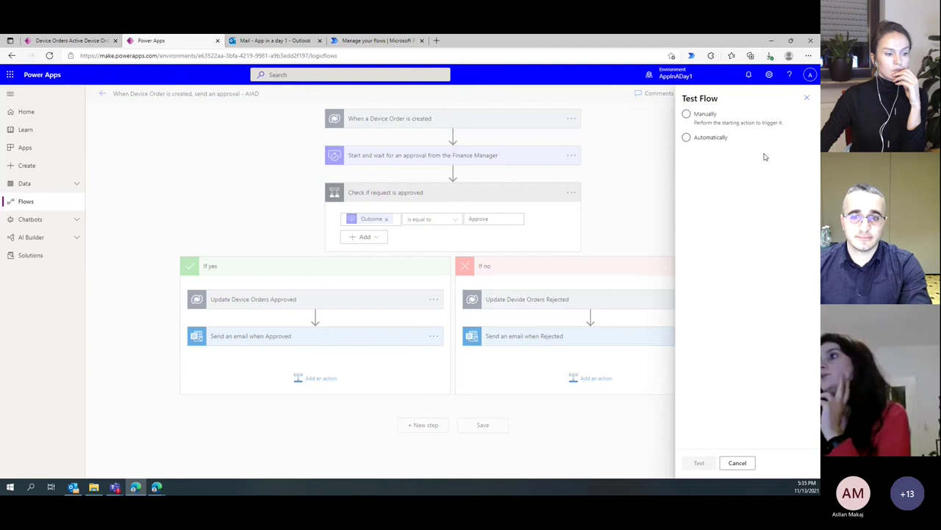
pyautogui.click(711, 138)
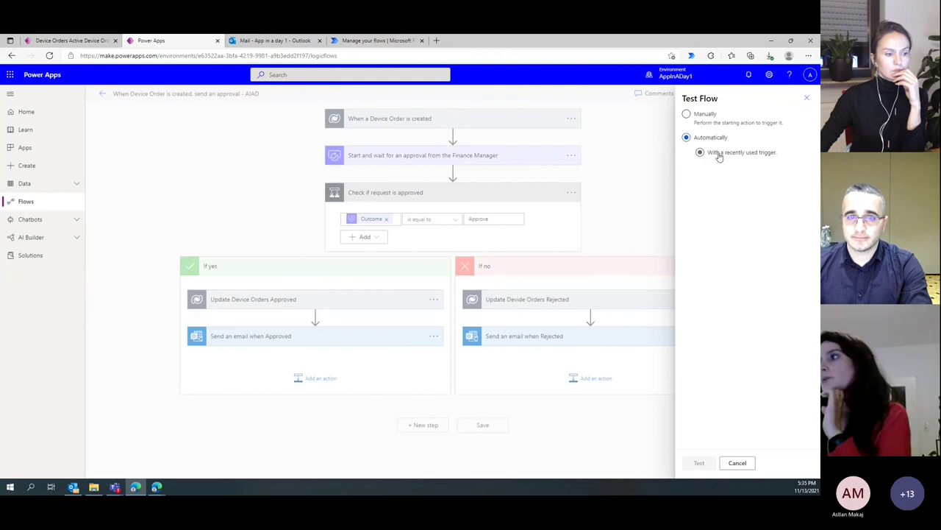
pyautogui.click(725, 171)
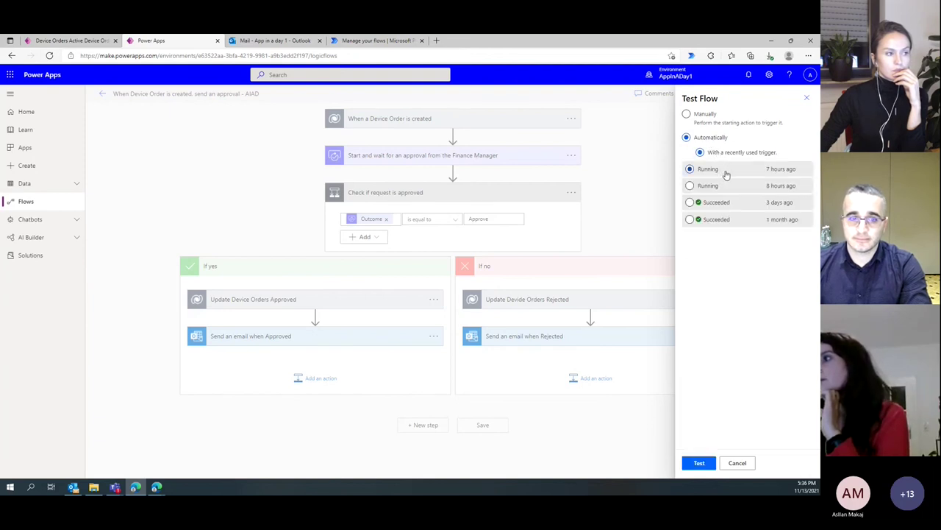
pyautogui.click(699, 462)
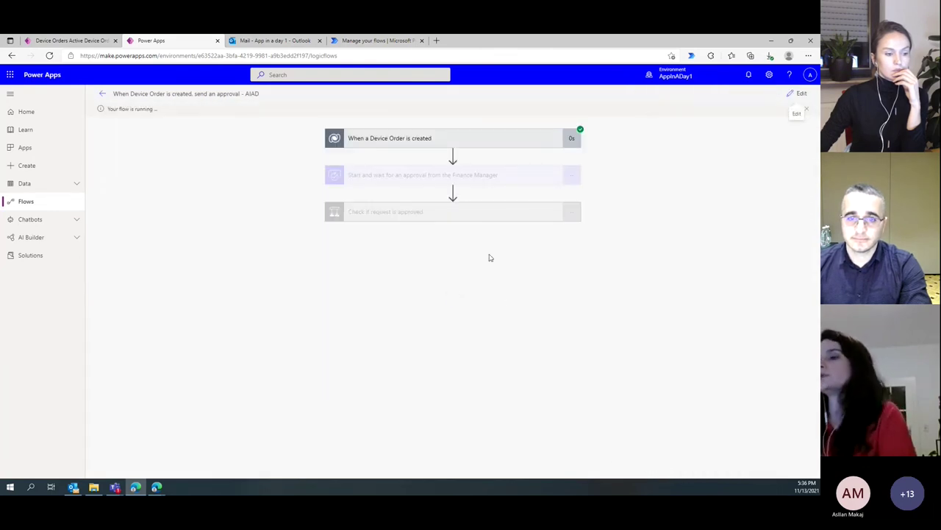
# Step: Examine the inputs and the full list of outputs of the "When a Device Order is created" trigger in the test run
pyautogui.click(395, 141)
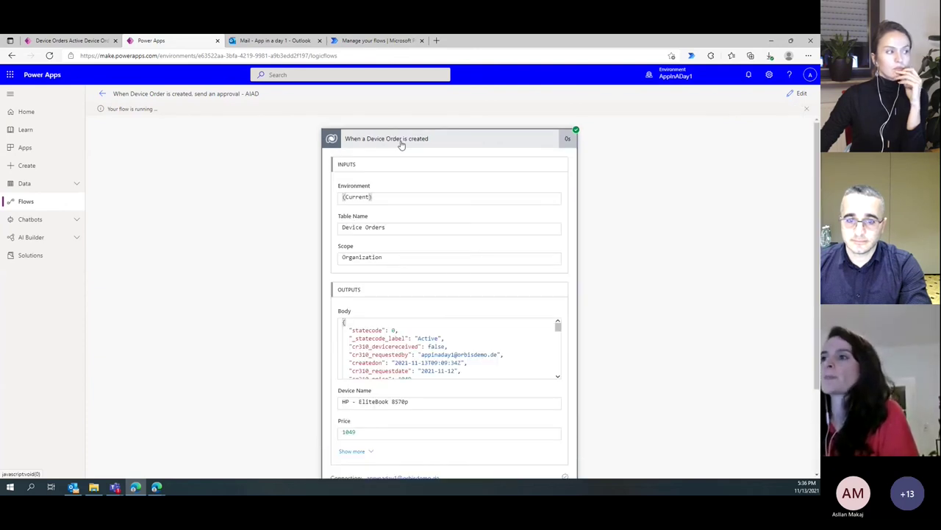
pyautogui.scroll(-2, 437, 353)
pyautogui.scroll(-3, 282, 309)
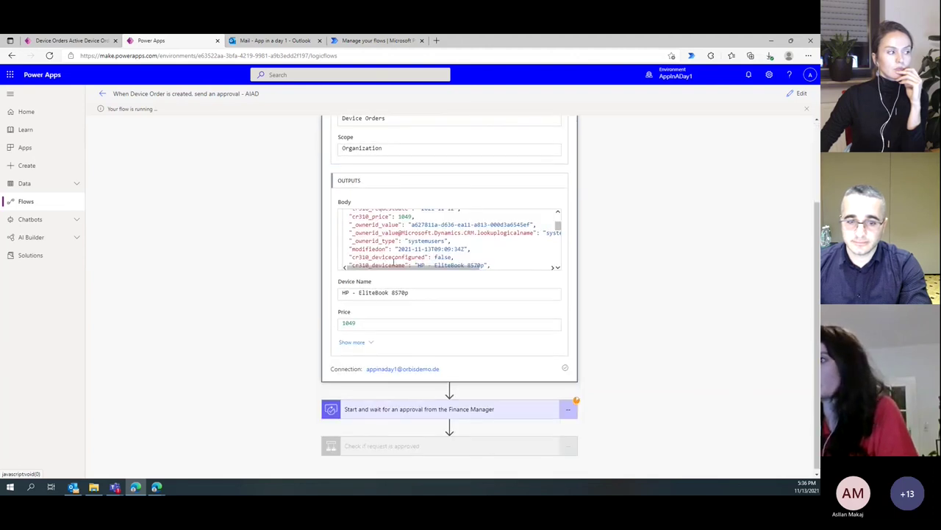
pyautogui.scroll(4, 389, 245)
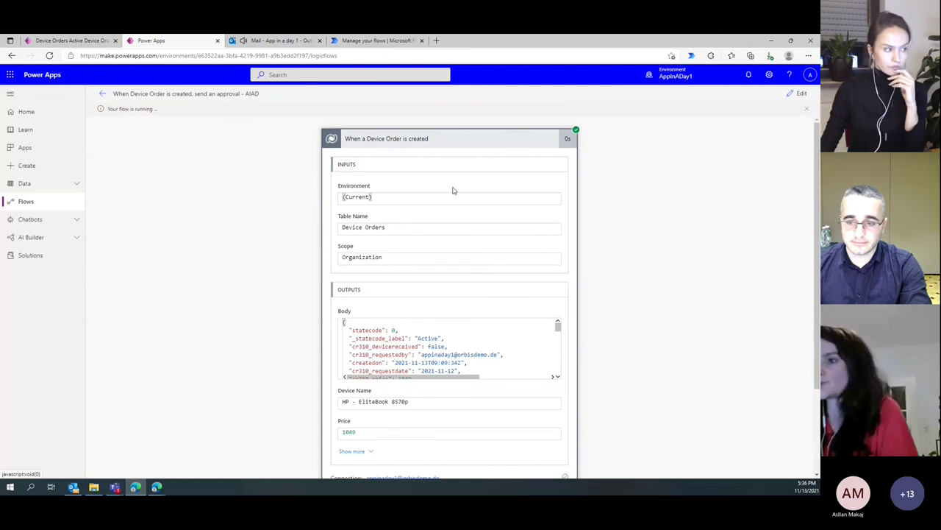
pyautogui.scroll(-2, 434, 221)
pyautogui.scroll(-2, 431, 245)
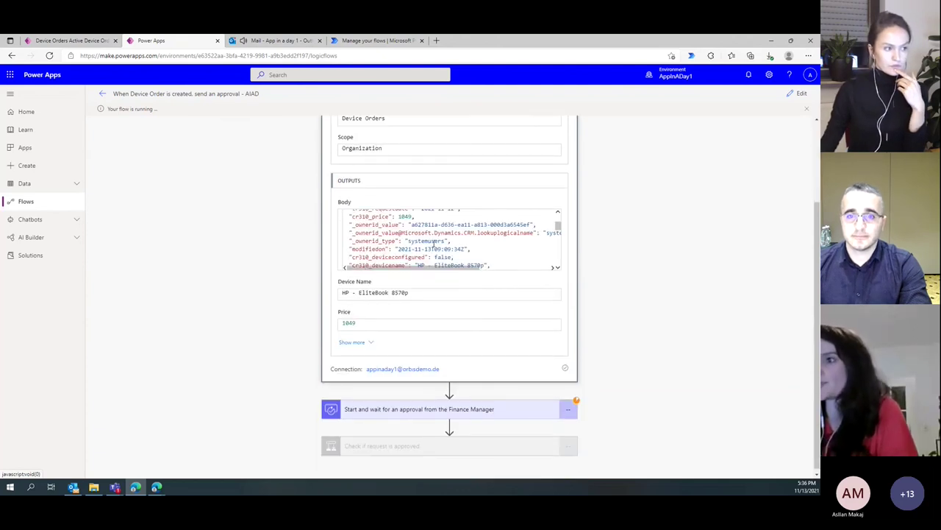
pyautogui.scroll(3, 428, 241)
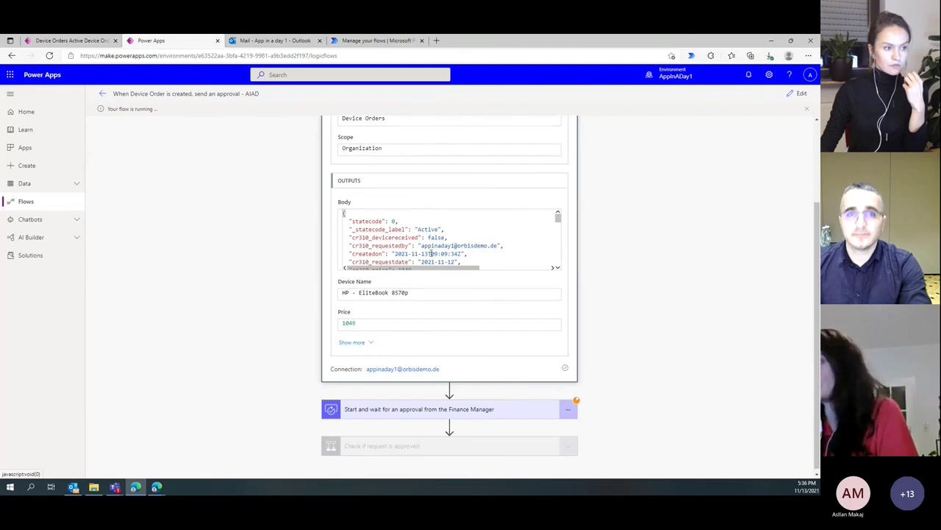
pyautogui.scroll(-4, 432, 253)
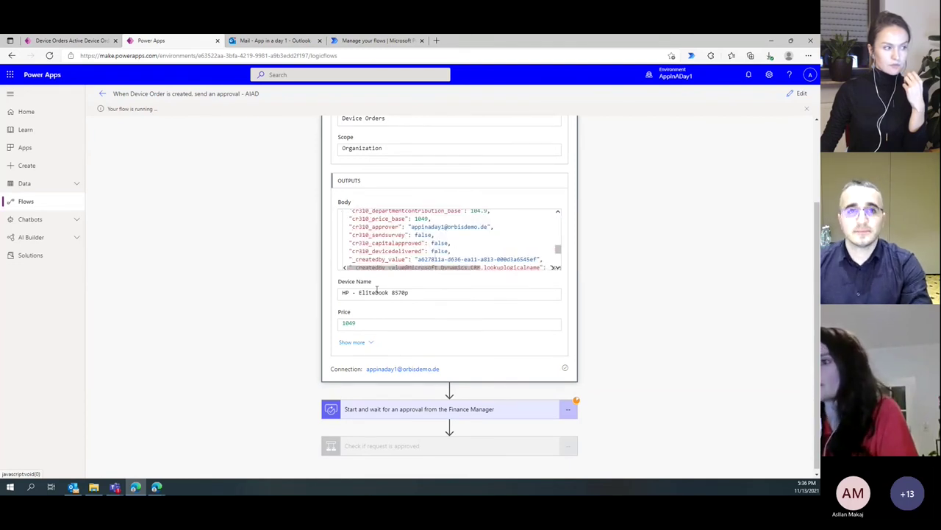
pyautogui.click(354, 342)
pyautogui.scroll(-10, 492, 328)
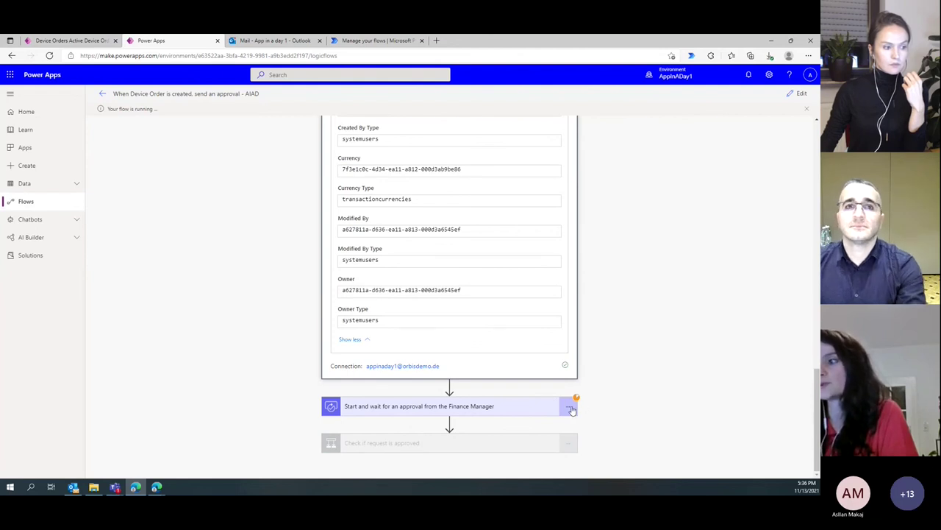
# Step: Switch to Outlook, open the newest device request email for the HP - EliteBook 8570p and approve it with the comment "Testing"
pyautogui.click(270, 44)
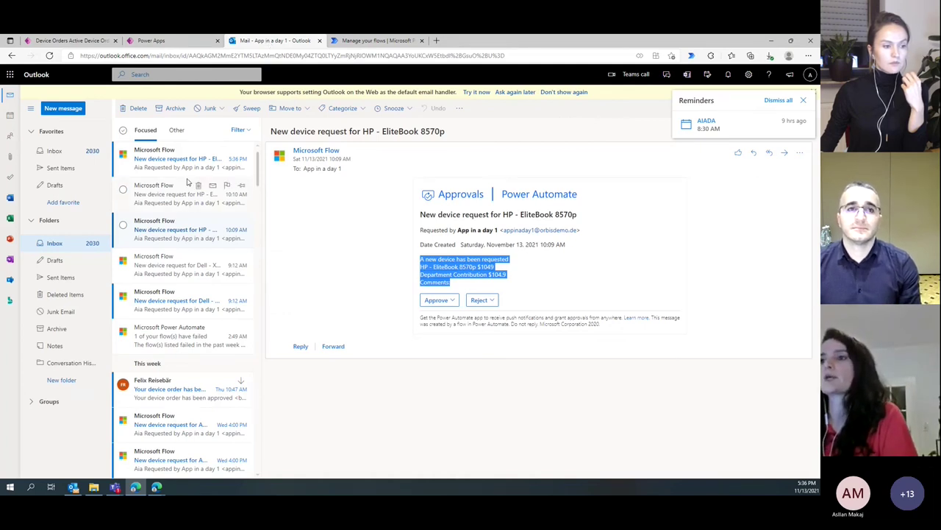
pyautogui.click(166, 165)
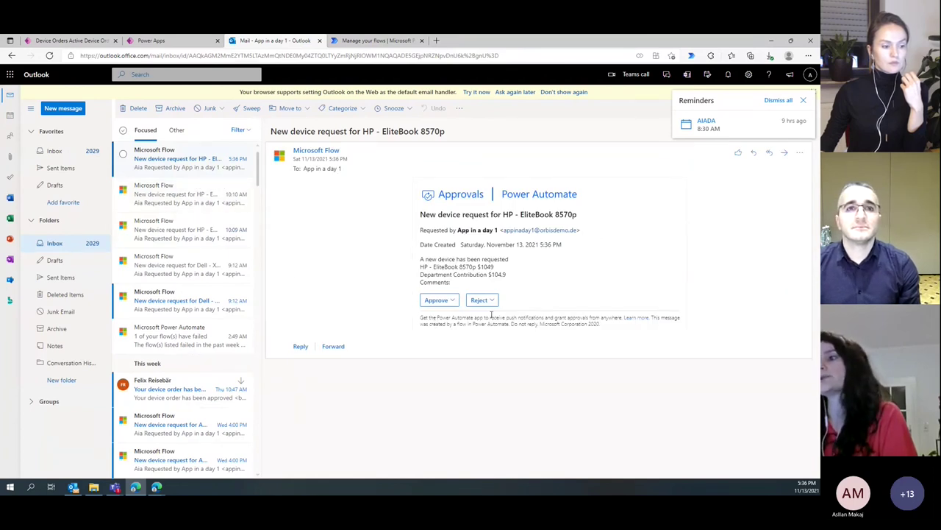
pyautogui.click(444, 303)
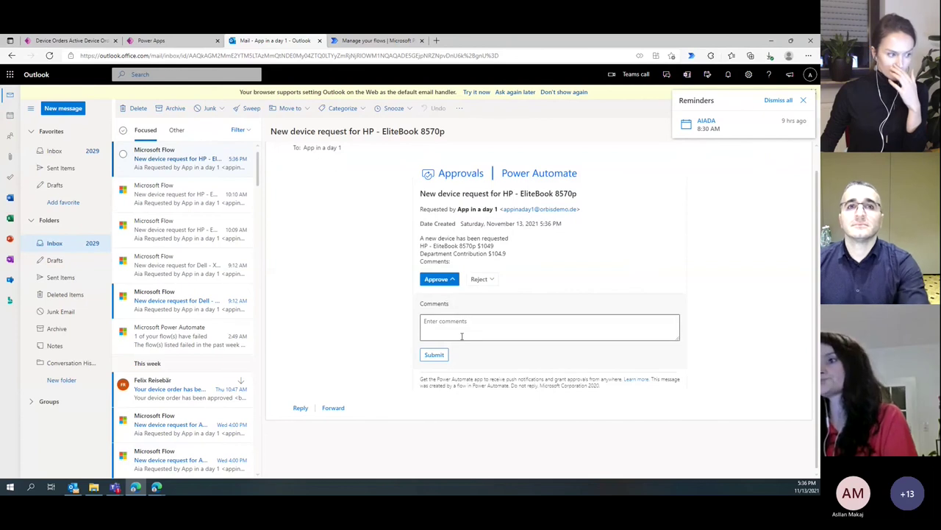
pyautogui.click(456, 330)
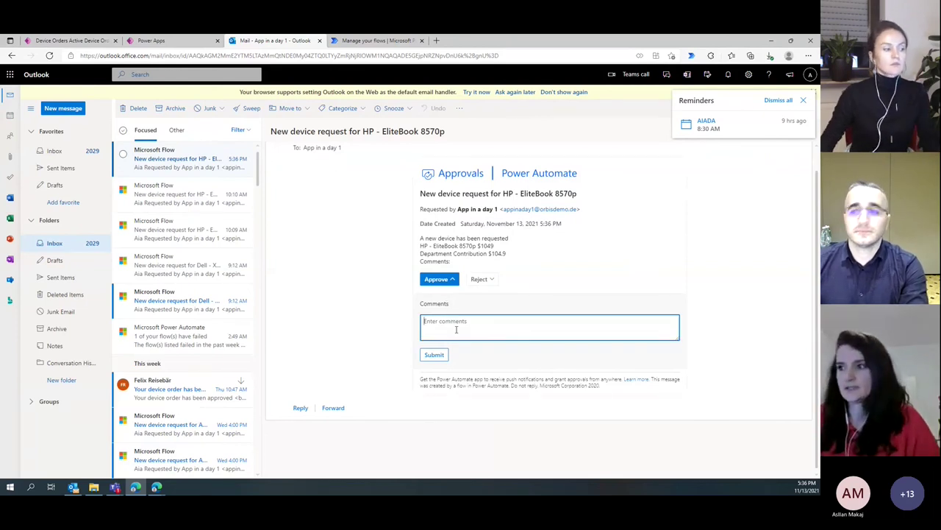
pyautogui.write('Testing')
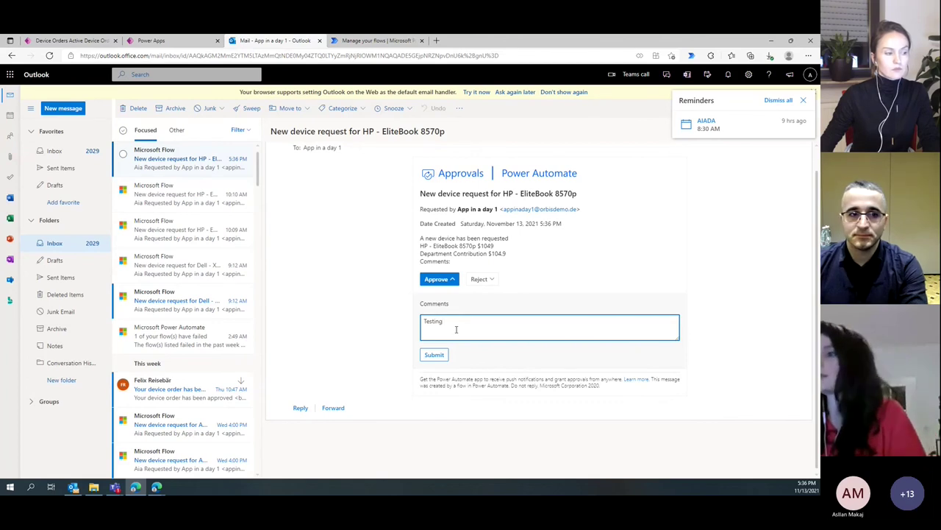
pyautogui.click(435, 355)
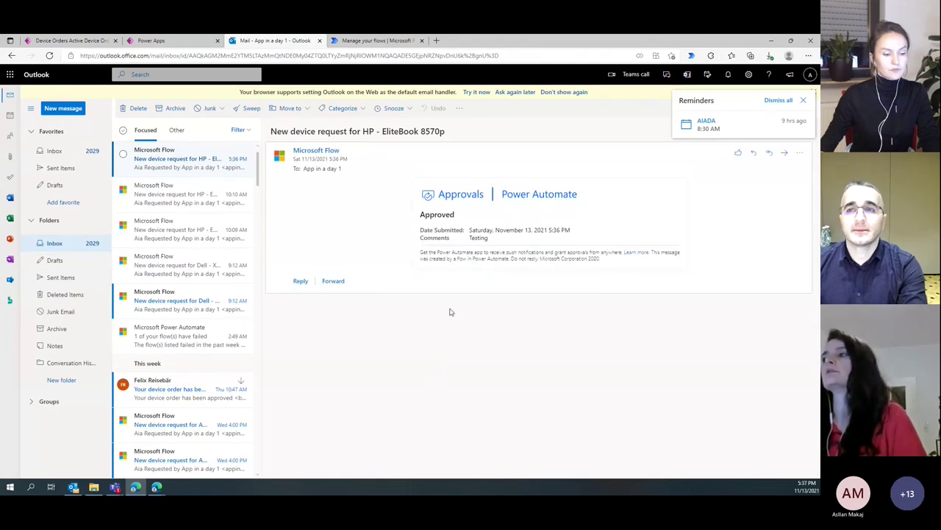
# Step: Switch back to the flow run in Power Apps and examine the expression result of the "Check if request is approved" condition
pyautogui.click(187, 41)
pyautogui.scroll(5, 472, 181)
pyautogui.scroll(-5, 494, 320)
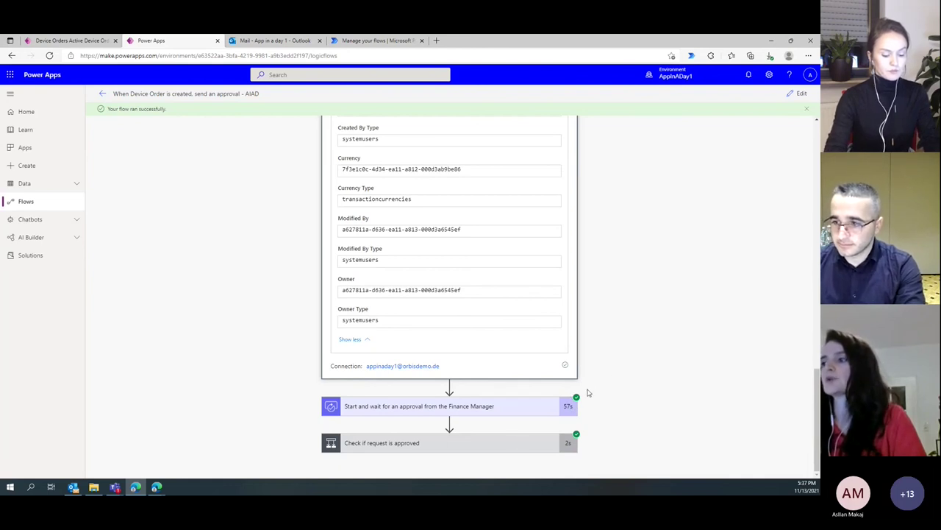
pyautogui.click(512, 444)
pyautogui.scroll(-2, 442, 383)
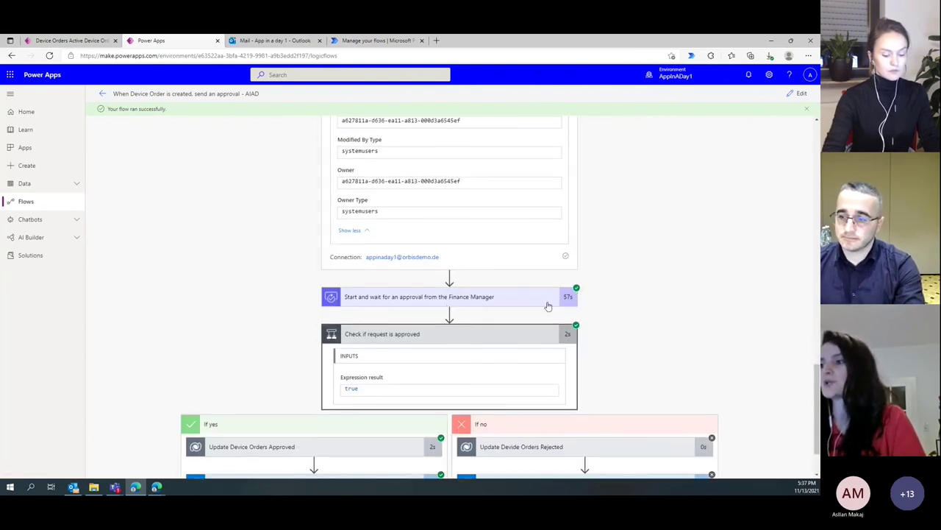
pyautogui.scroll(-1, 544, 335)
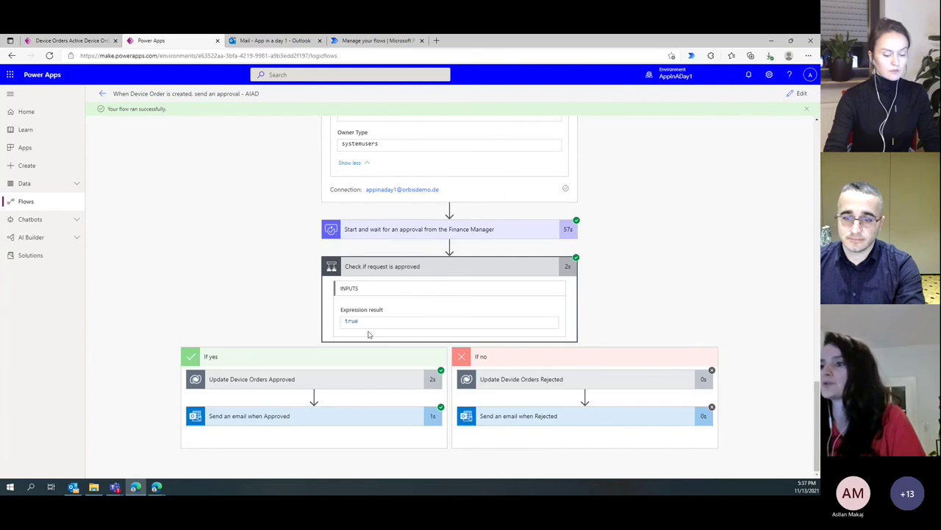
pyautogui.moveTo(367, 322); pyautogui.dragTo(333, 325)
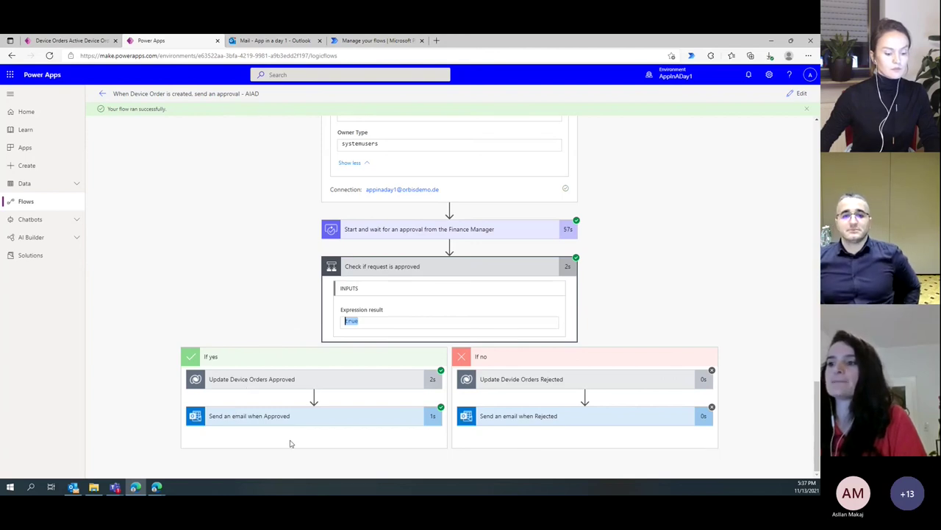
# Step: Inspect the run details of "Update Device Orders Approved" and "Send an email when Approved" in the If yes branch
pyautogui.click(324, 383)
pyautogui.scroll(-2, 328, 388)
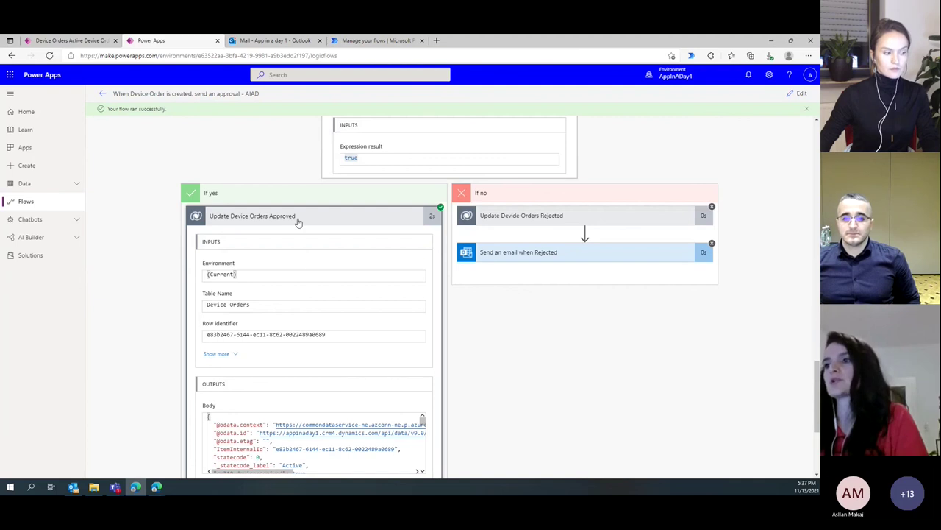
pyautogui.click(297, 221)
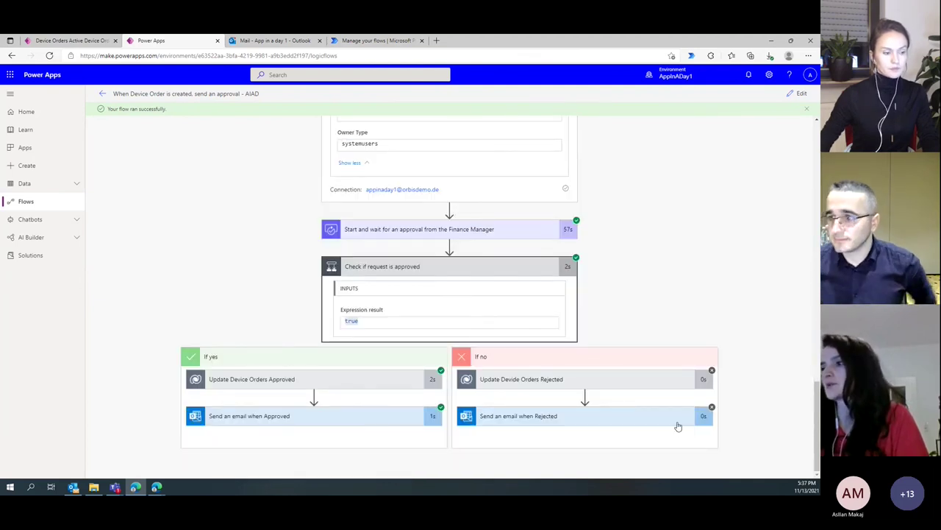
pyautogui.click(302, 424)
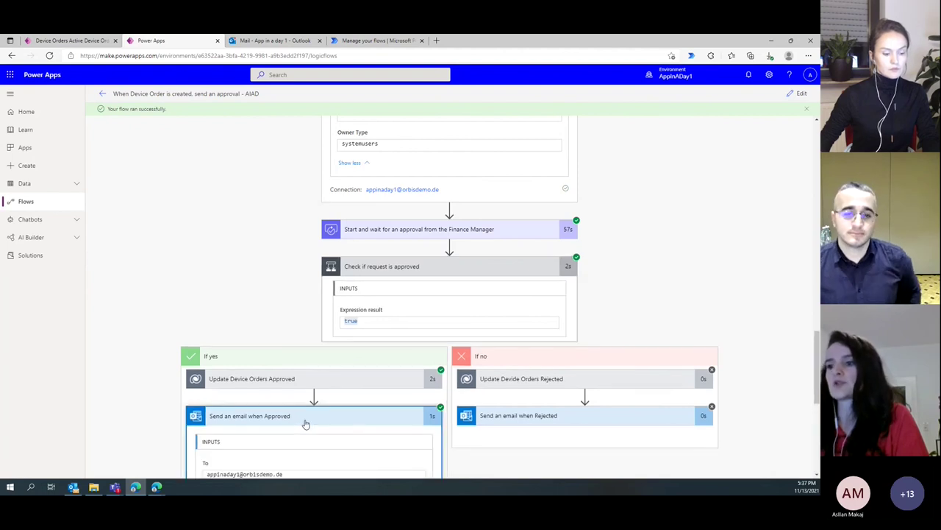
pyautogui.scroll(-2, 329, 356)
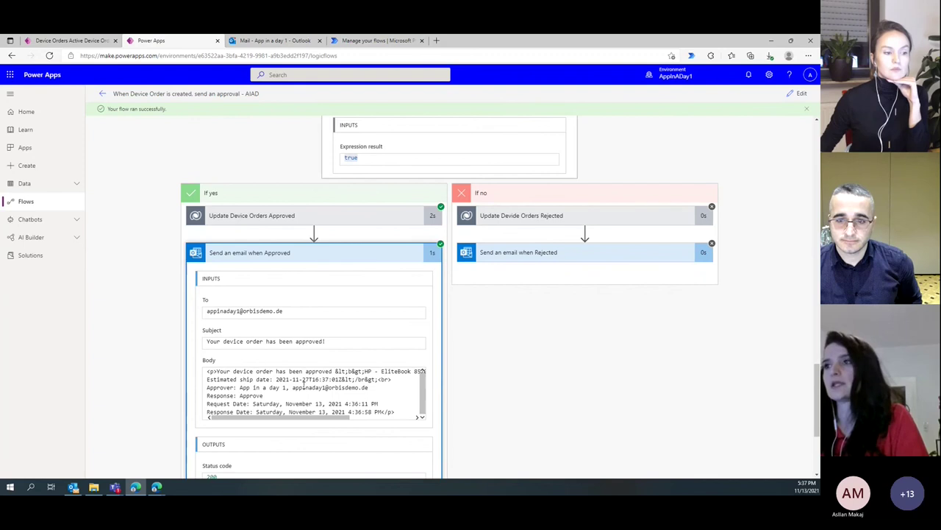
# Step: Switch to Outlook and open the newest "Your device order has been approved!" email
pyautogui.click(257, 42)
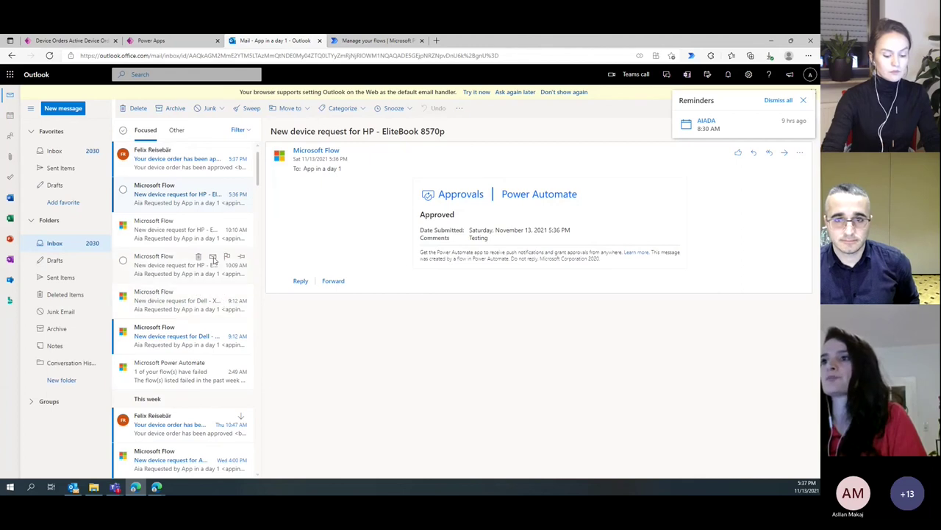
pyautogui.click(180, 159)
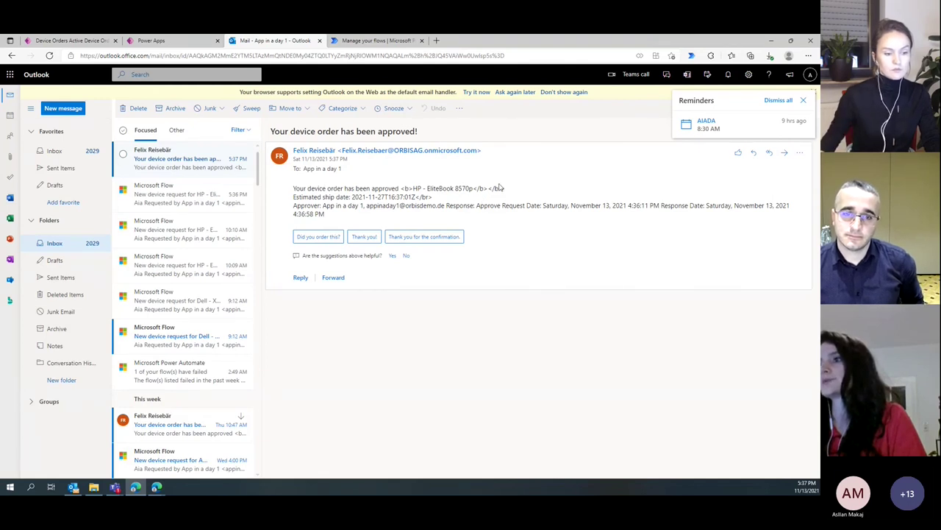
# Step: Return to the flow run in Power Apps, review the outputs of "Send an email when Approved" and collapse its details
pyautogui.click(164, 42)
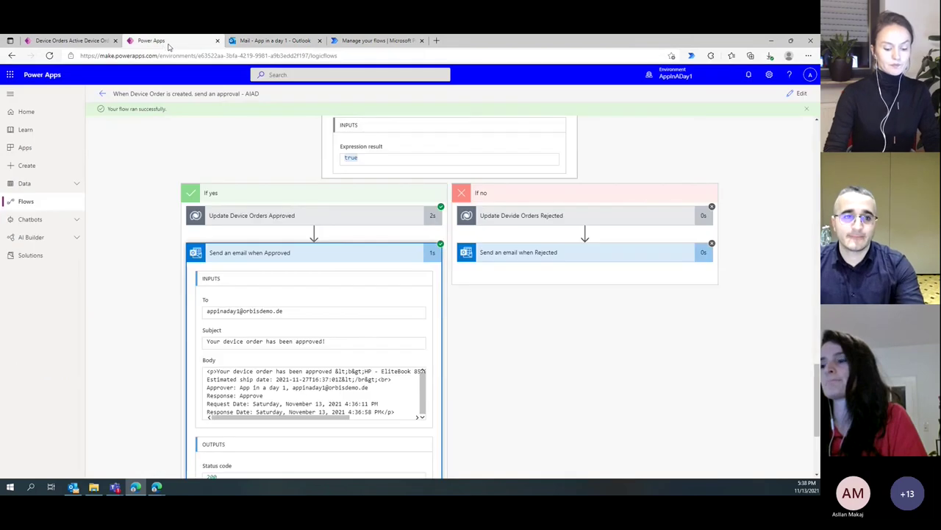
pyautogui.scroll(-4, 316, 294)
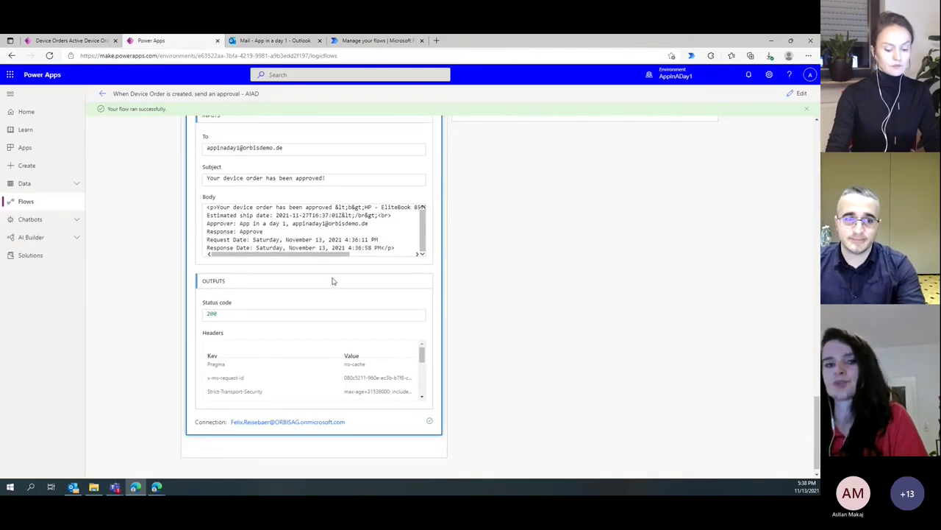
pyautogui.scroll(4, 318, 335)
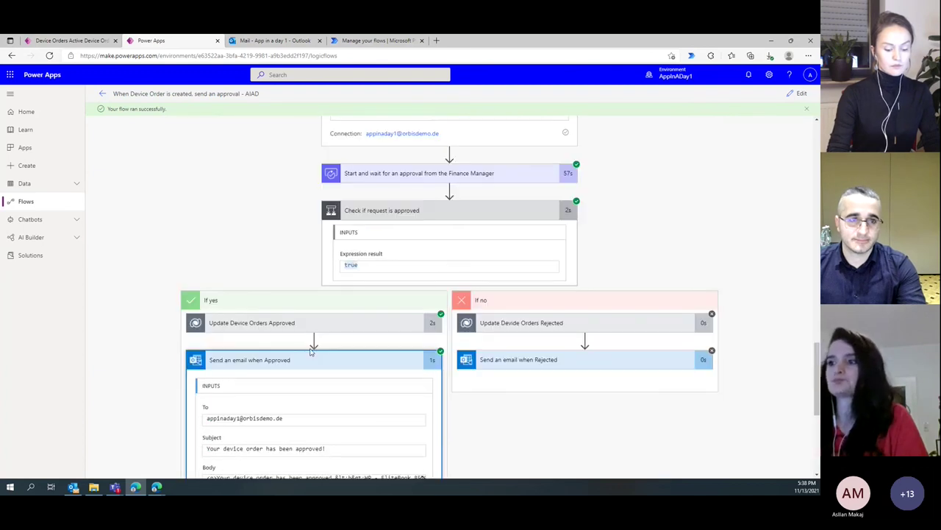
pyautogui.scroll(1, 326, 370)
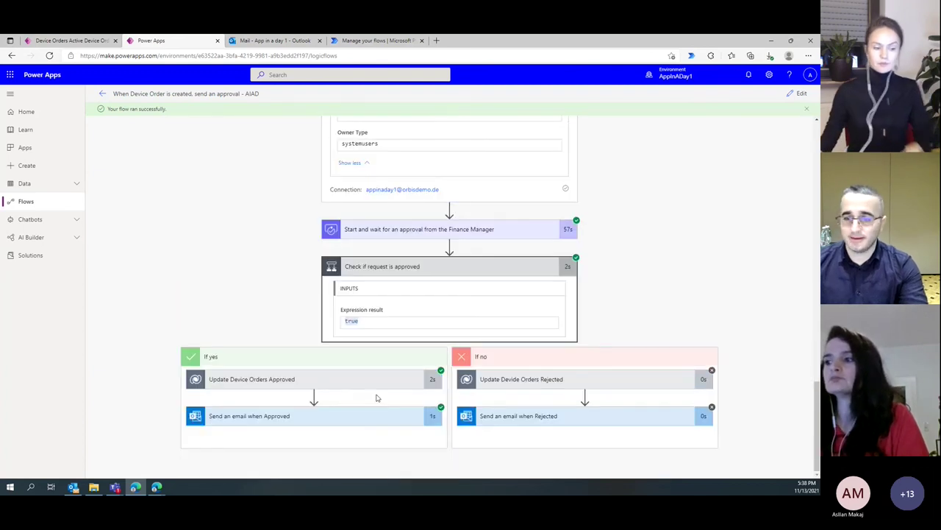
pyautogui.click(267, 361)
pyautogui.scroll(15, 417, 256)
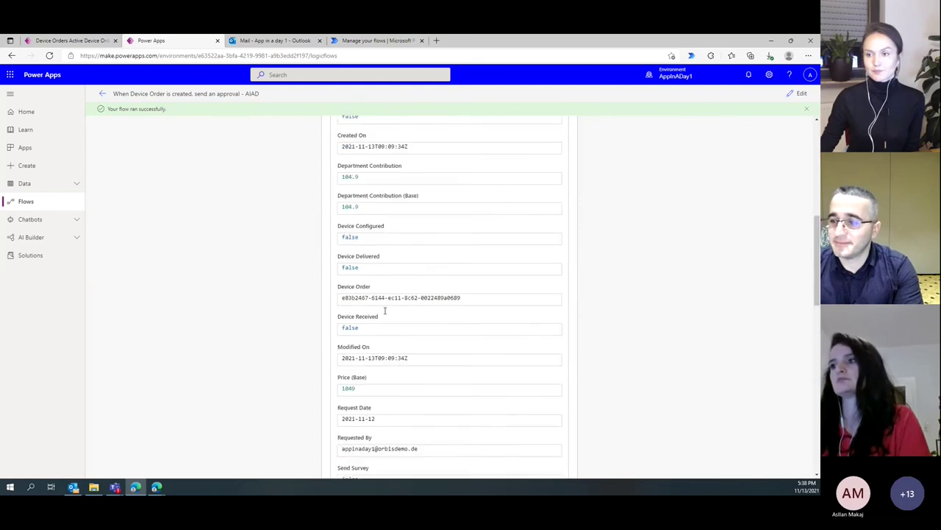